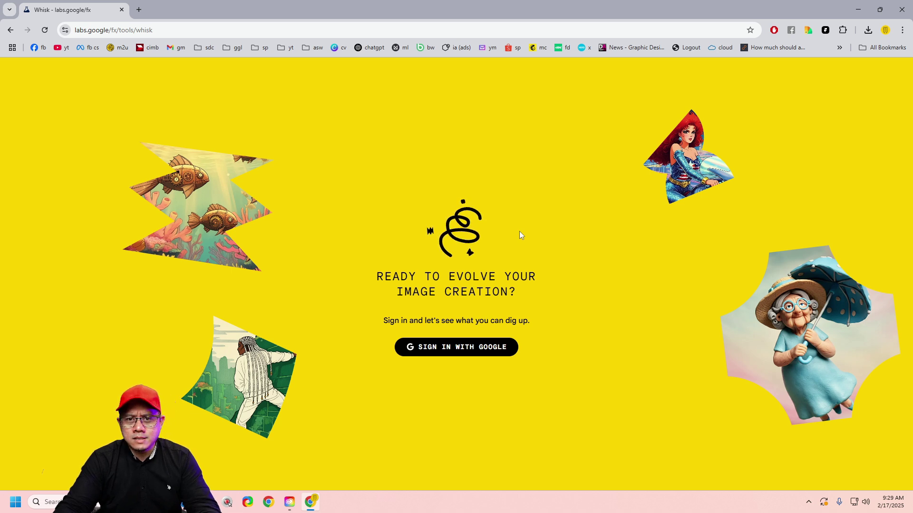
Sign in to Whisk with a Google account and dismiss the welcome message.
{"action": "left_click", "coordinate": [457, 347]}
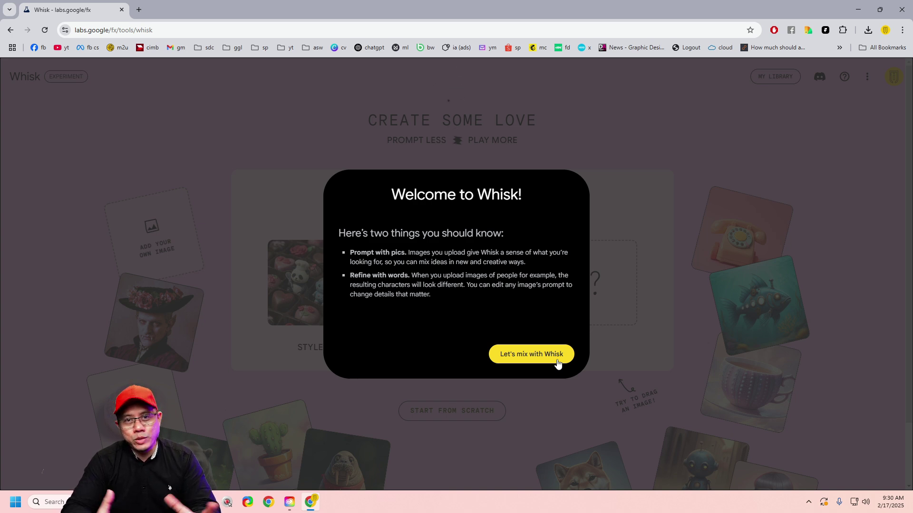
{"action": "left_click", "coordinate": [558, 363]}
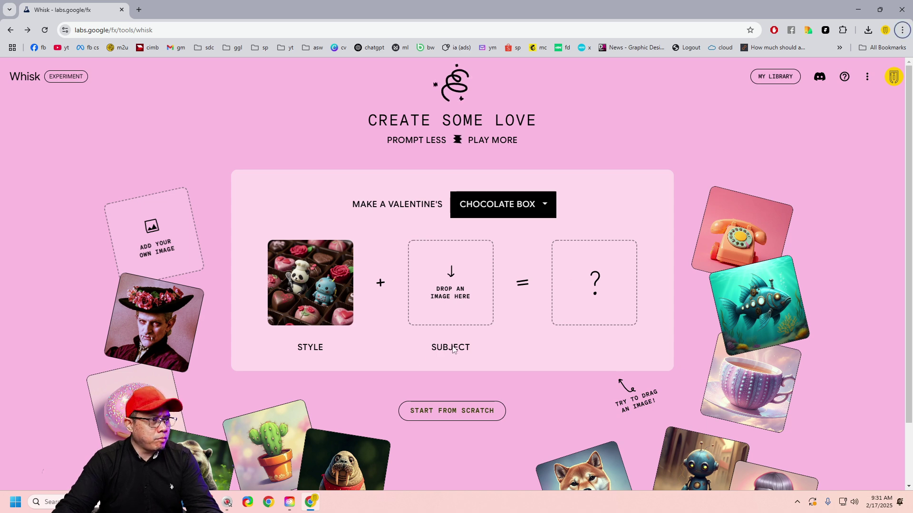
Point out the Style and Subject slots, then start a blank project from scratch.
{"action": "left_click_drag", "start_coordinate": [330, 341], "coordinate": [332, 345]}
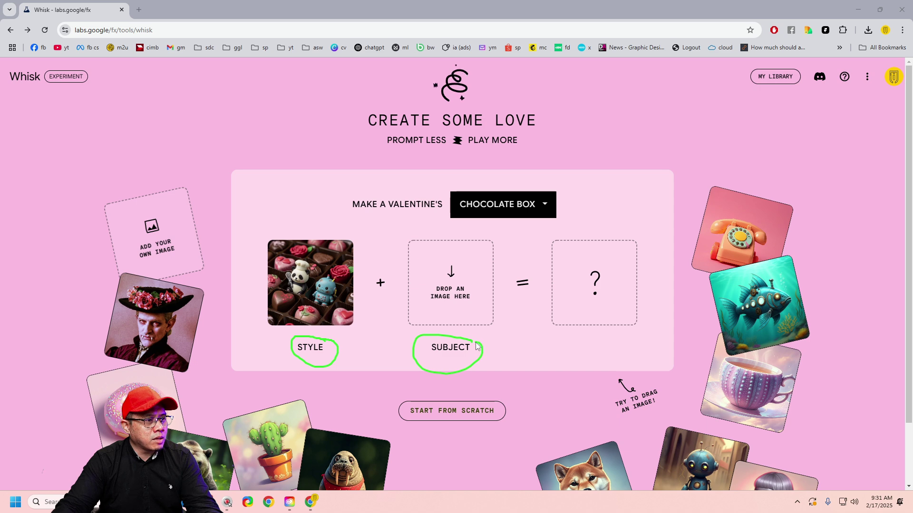
{"action": "left_click_drag", "start_coordinate": [387, 236], "coordinate": [424, 263]}
{"action": "left_click_drag", "start_coordinate": [417, 245], "coordinate": [401, 264]}
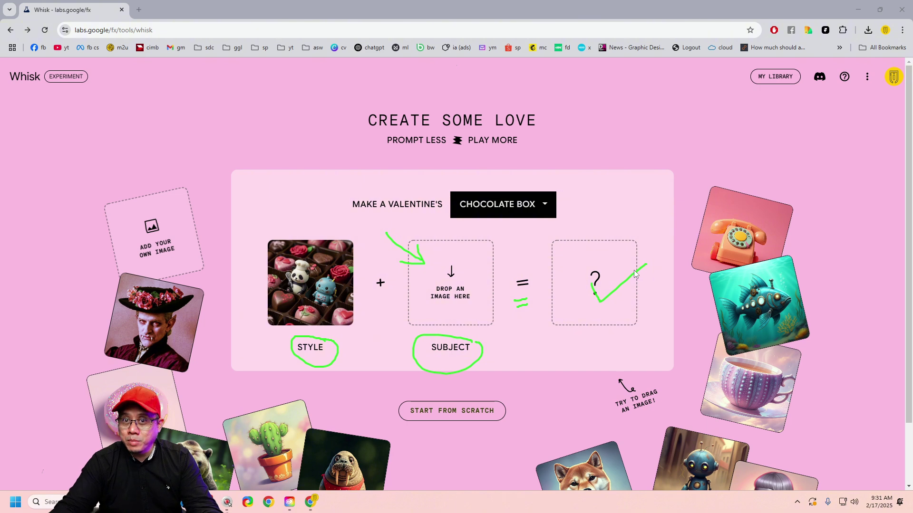
{"action": "key", "text": "Escape"}
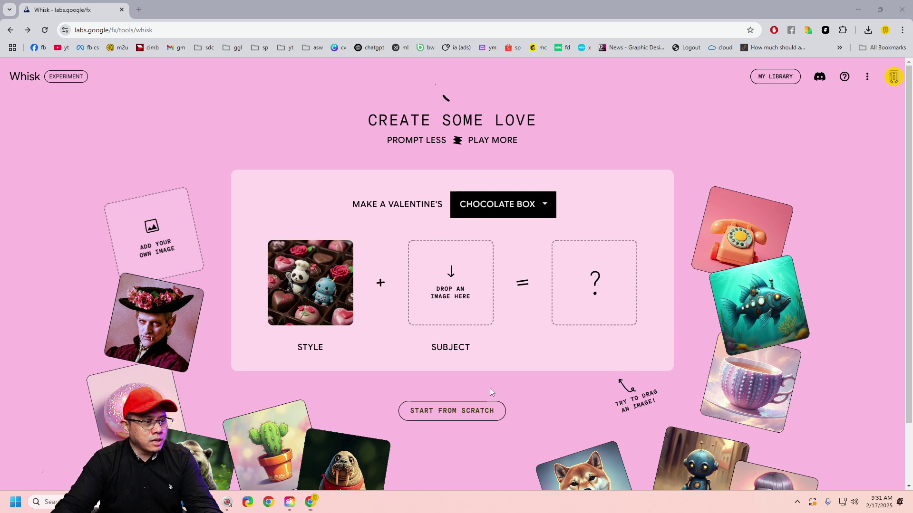
{"action": "left_click_drag", "start_coordinate": [489, 388], "coordinate": [483, 432]}
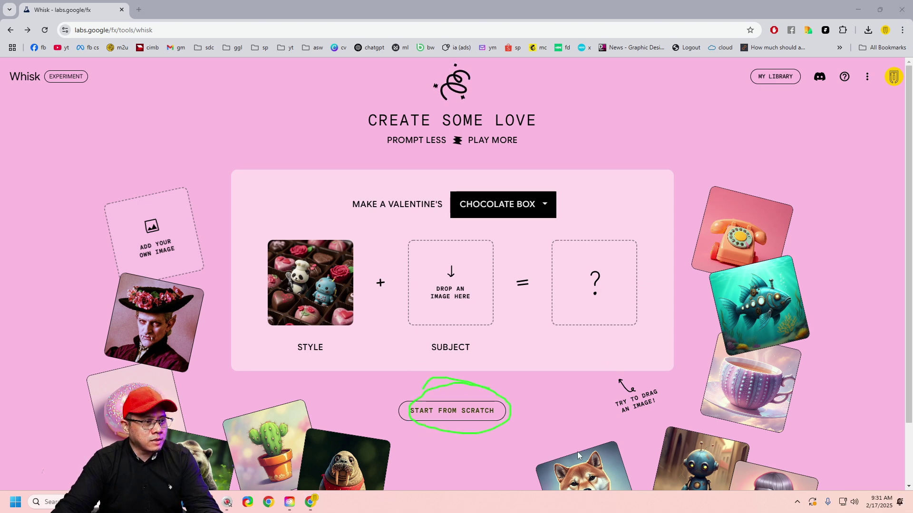
{"action": "left_click", "coordinate": [489, 411]}
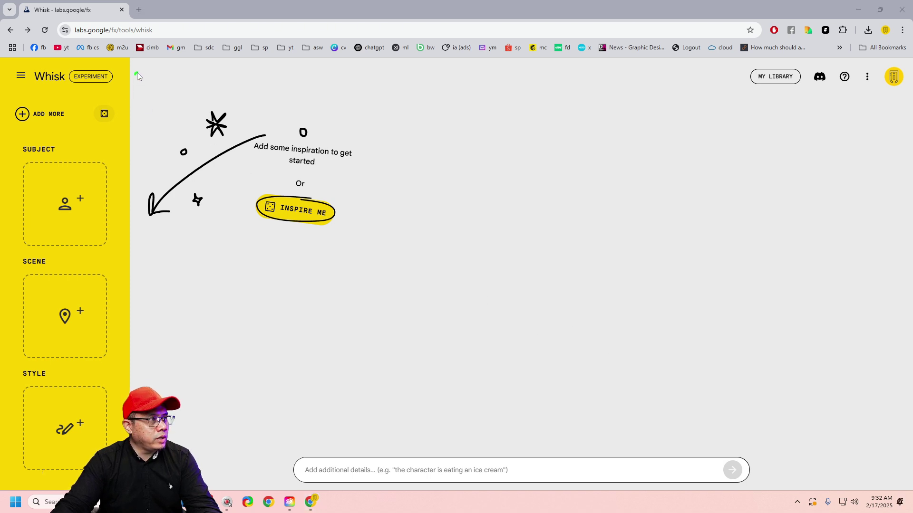
{"action": "left_click_drag", "start_coordinate": [137, 72], "coordinate": [159, 394]}
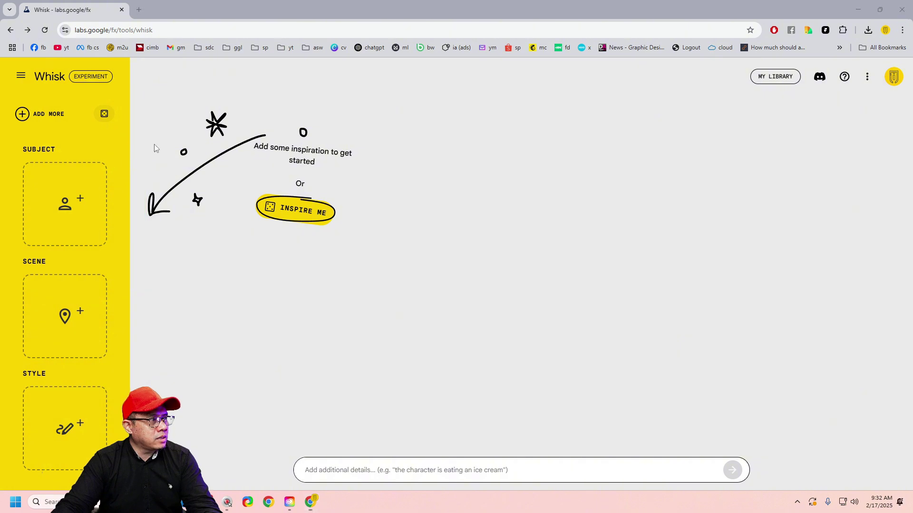
{"action": "left_click_drag", "start_coordinate": [172, 291], "coordinate": [165, 289]}
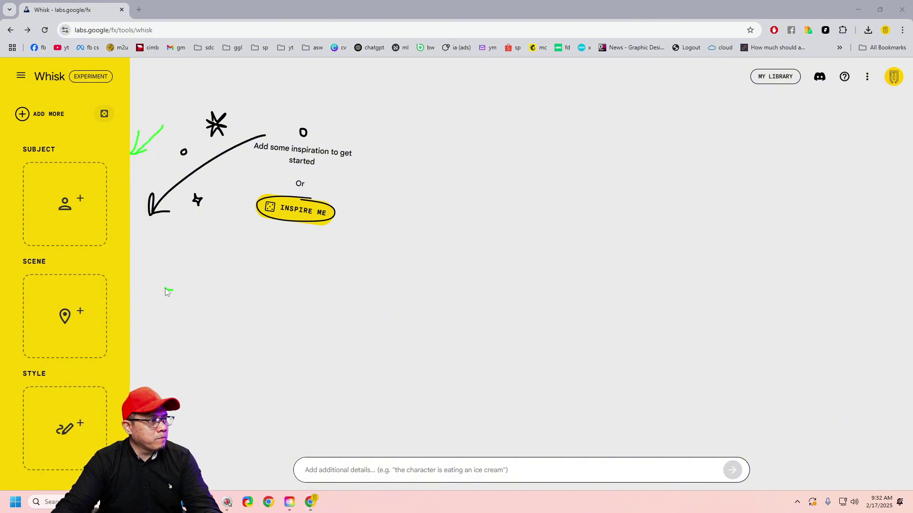
{"action": "left_click_drag", "start_coordinate": [127, 253], "coordinate": [158, 270]}
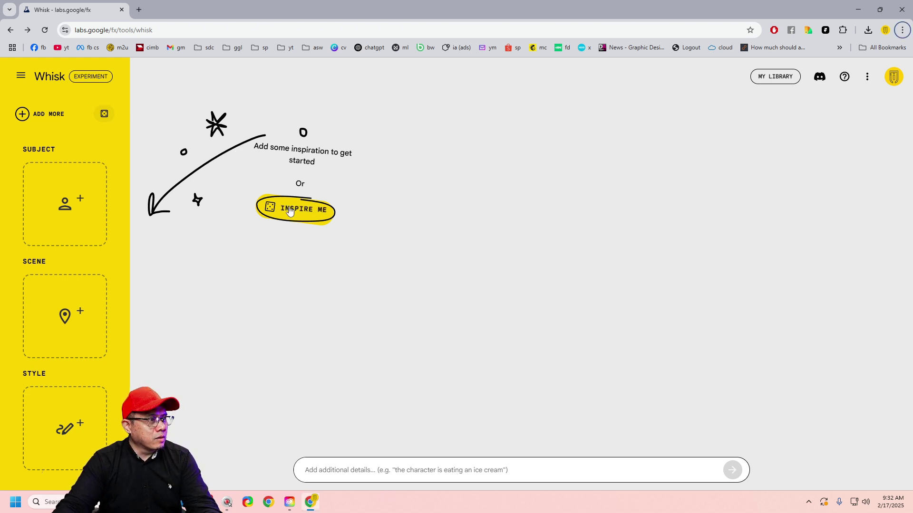
Fill all slots with Inspire Me suggestions, roll extra references, and delete the fire-creature subject.
{"action": "left_click", "coordinate": [342, 219]}
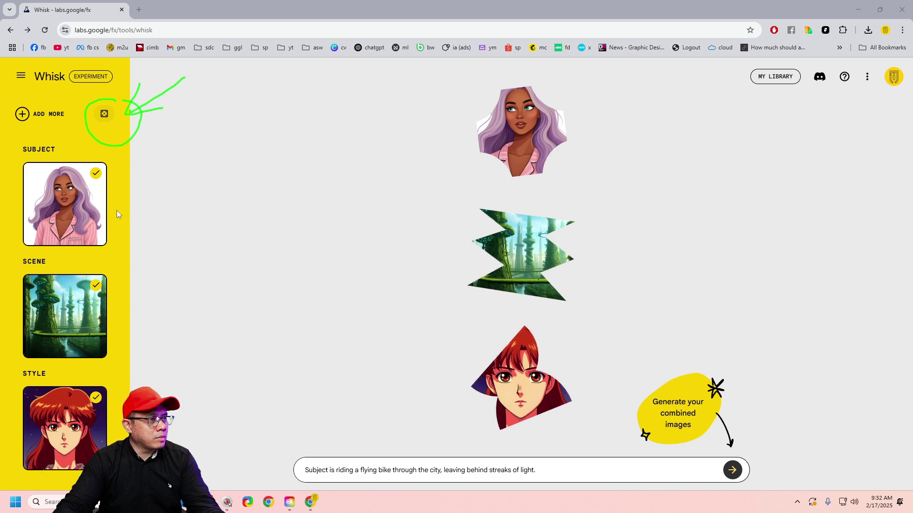
{"action": "left_click", "coordinate": [105, 115]}
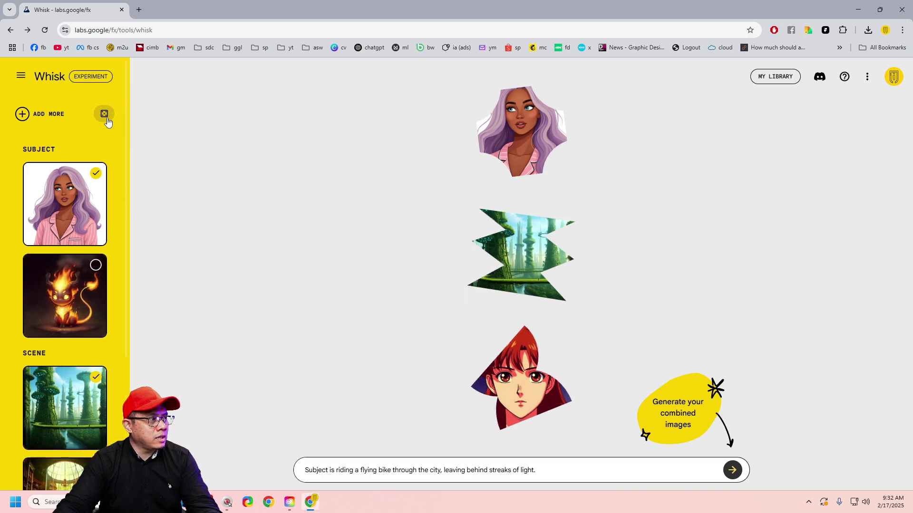
{"action": "scroll", "coordinate": [113, 366], "scroll_direction": "down", "scroll_amount": 1}
{"action": "scroll", "coordinate": [104, 374], "scroll_direction": "up", "scroll_amount": 3}
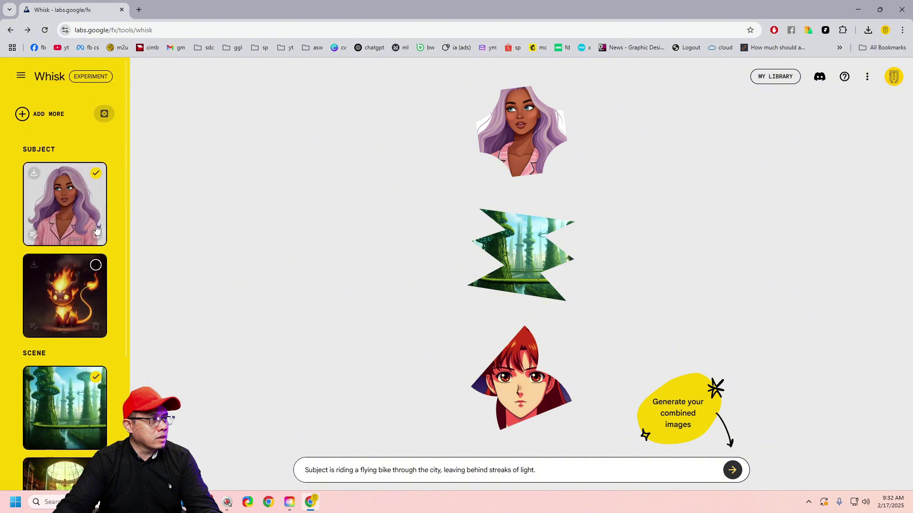
{"action": "scroll", "coordinate": [102, 280], "scroll_direction": "down", "scroll_amount": 2}
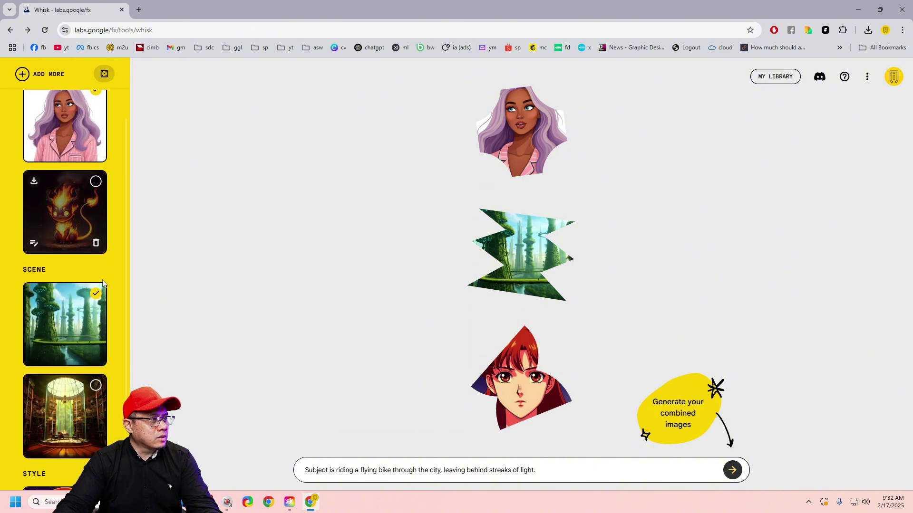
{"action": "scroll", "coordinate": [100, 257], "scroll_direction": "up", "scroll_amount": 1}
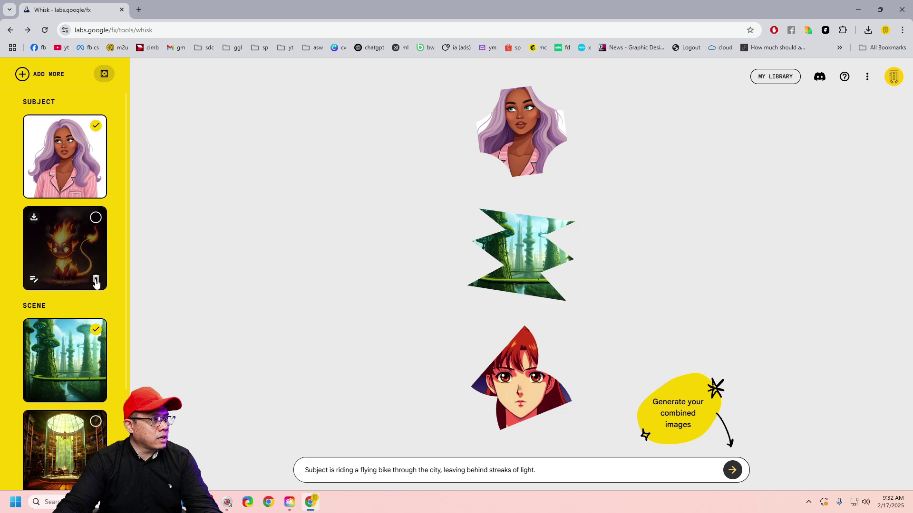
{"action": "left_click", "coordinate": [96, 283]}
{"action": "mouse_move", "coordinate": [65, 269]}
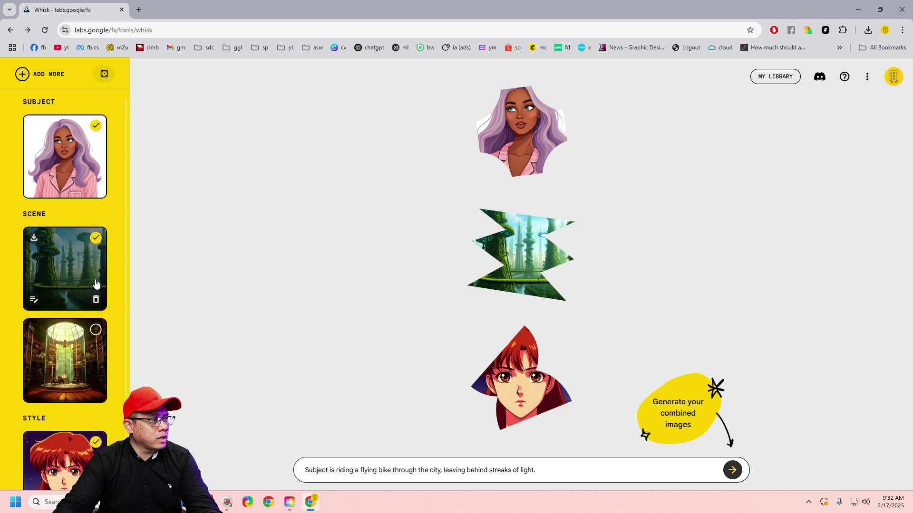
{"action": "scroll", "coordinate": [112, 214], "scroll_direction": "down", "scroll_amount": 1}
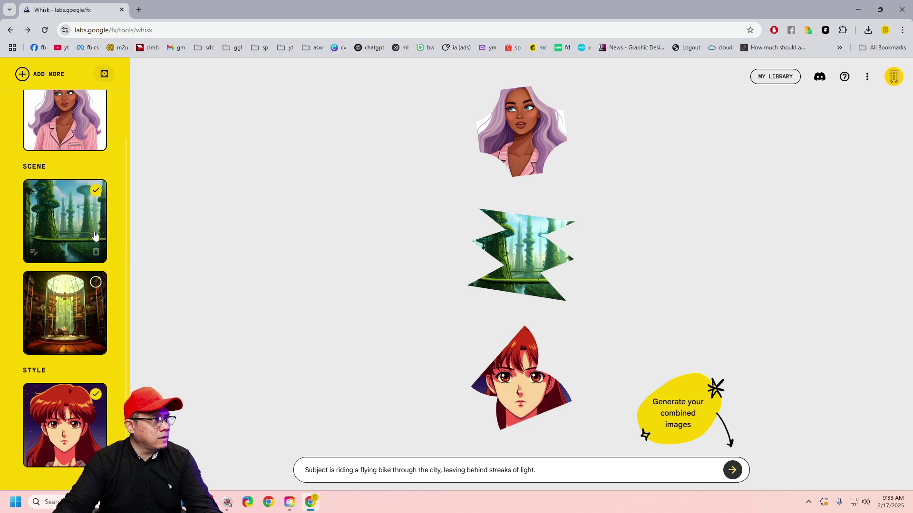
Delete the forest scene so the library interior remains, marking the chosen subject and scene.
{"action": "left_click", "coordinate": [100, 255]}
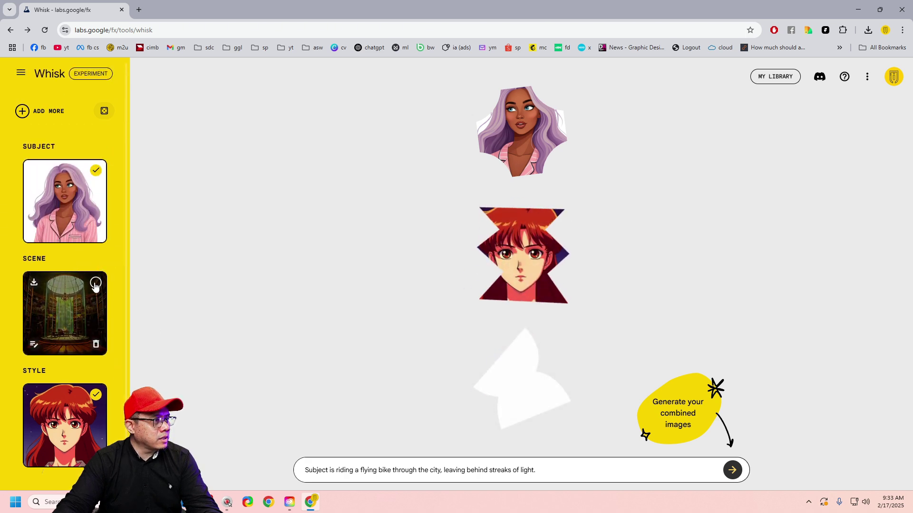
{"action": "left_click_drag", "start_coordinate": [108, 158], "coordinate": [112, 178]}
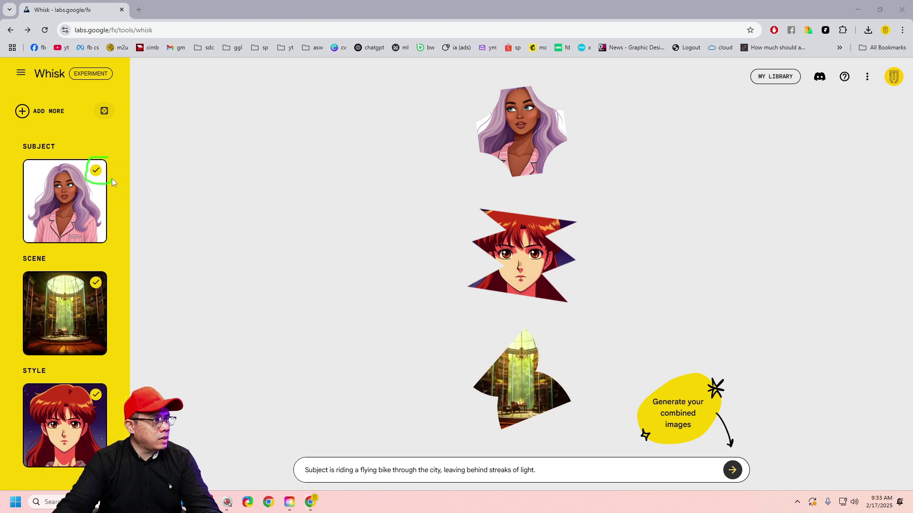
{"action": "mouse_move", "coordinate": [100, 262]}
{"action": "left_mouse_down"}
{"action": "mouse_move", "coordinate": [111, 276]}
{"action": "mouse_move", "coordinate": [102, 259]}
{"action": "left_mouse_up"}
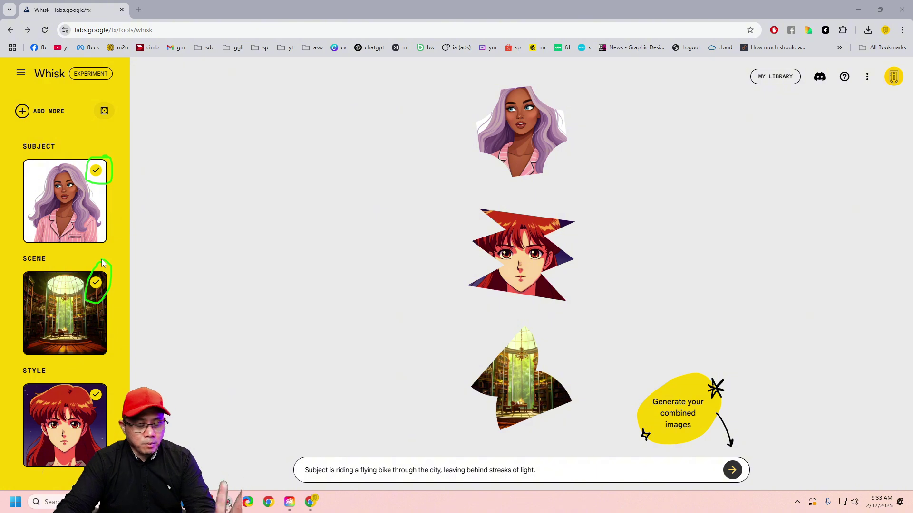
{"action": "key", "text": "Escape"}
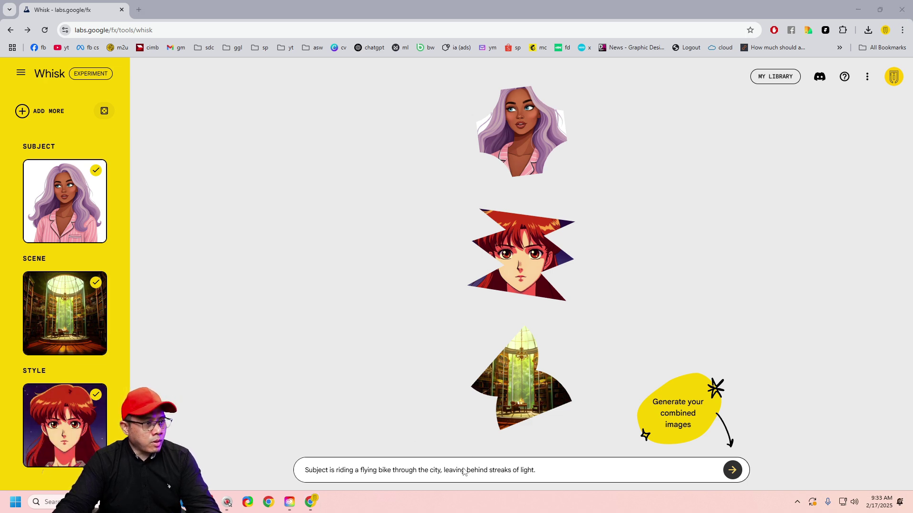
Point out the flying-bike prompt and library image, then erase all the prompt text.
{"action": "left_click_drag", "start_coordinate": [279, 413], "coordinate": [323, 467]}
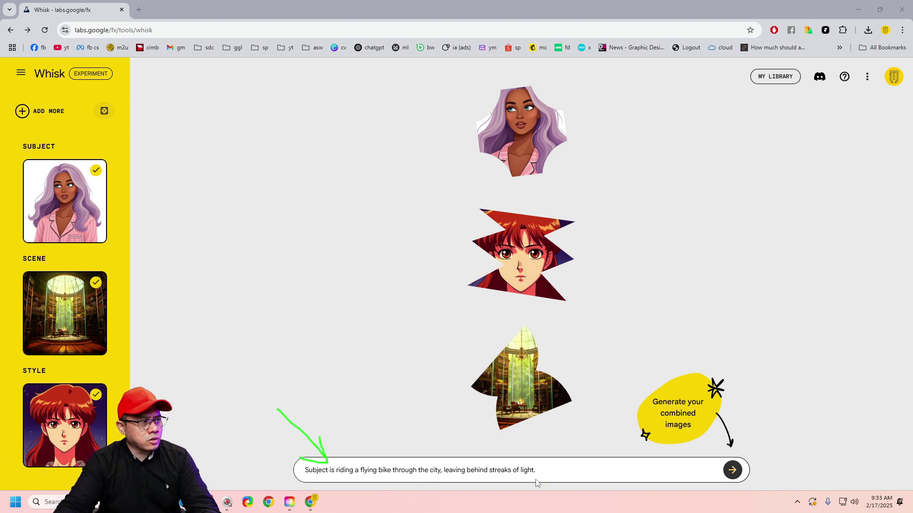
{"action": "left_click_drag", "start_coordinate": [205, 277], "coordinate": [105, 326]}
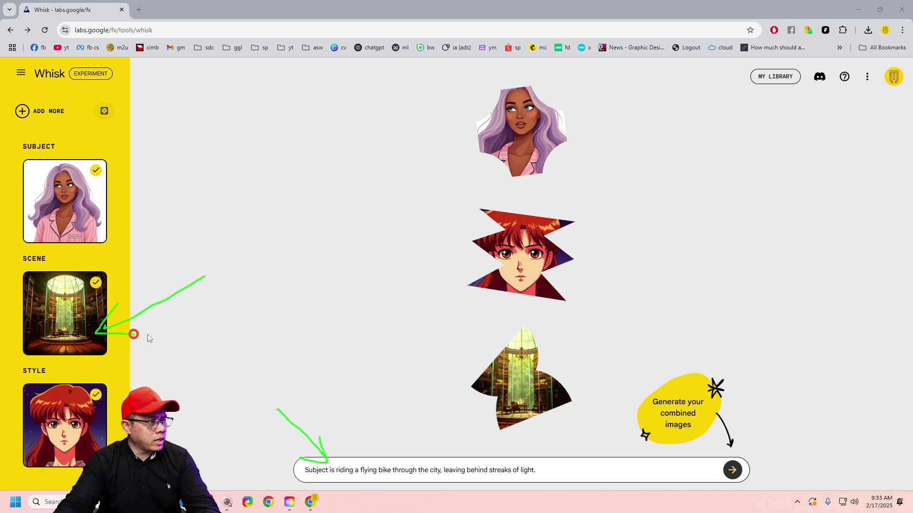
{"action": "key", "text": "Escape"}
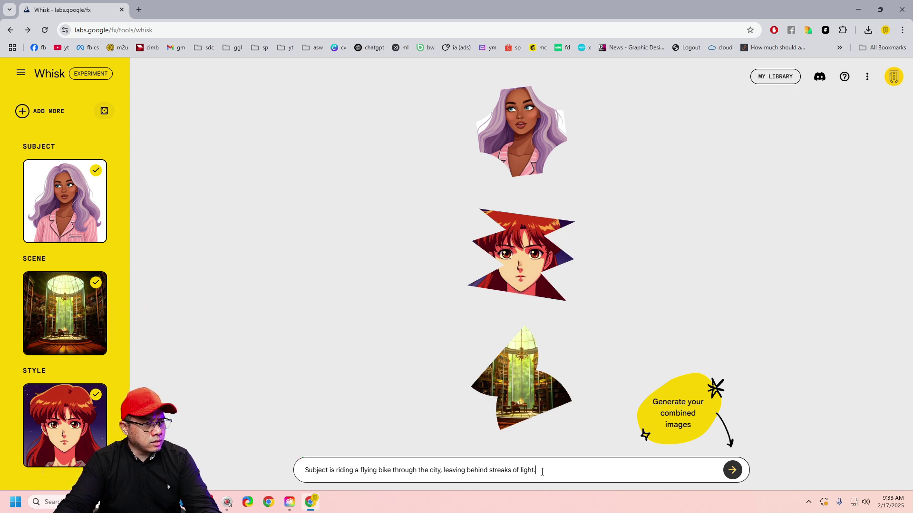
{"action": "key", "text": "ctrl+a"}
{"action": "key", "text": "BackSpace"}
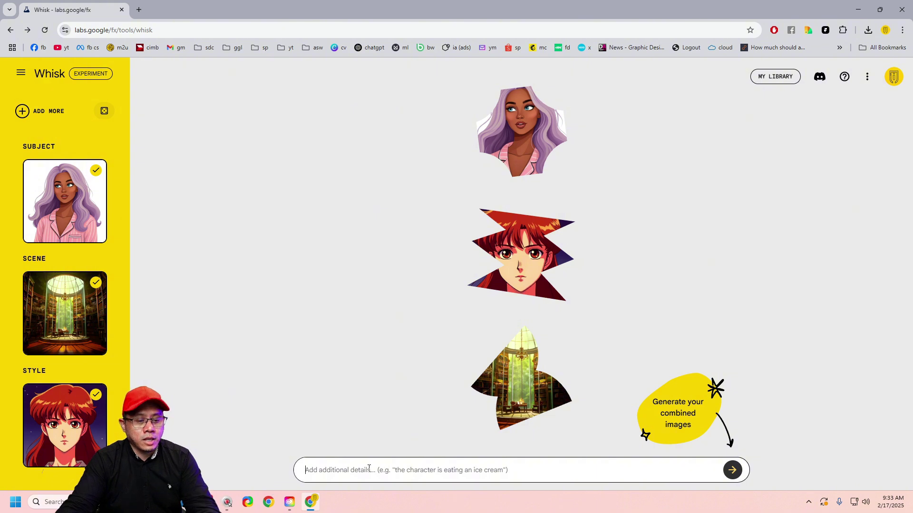
Generate anime-style images of the purple-haired woman in the library scene.
{"action": "mouse_move", "coordinate": [760, 410]}
{"action": "left_mouse_down"}
{"action": "mouse_move", "coordinate": [735, 433]}
{"action": "mouse_move", "coordinate": [749, 446]}
{"action": "left_mouse_up"}
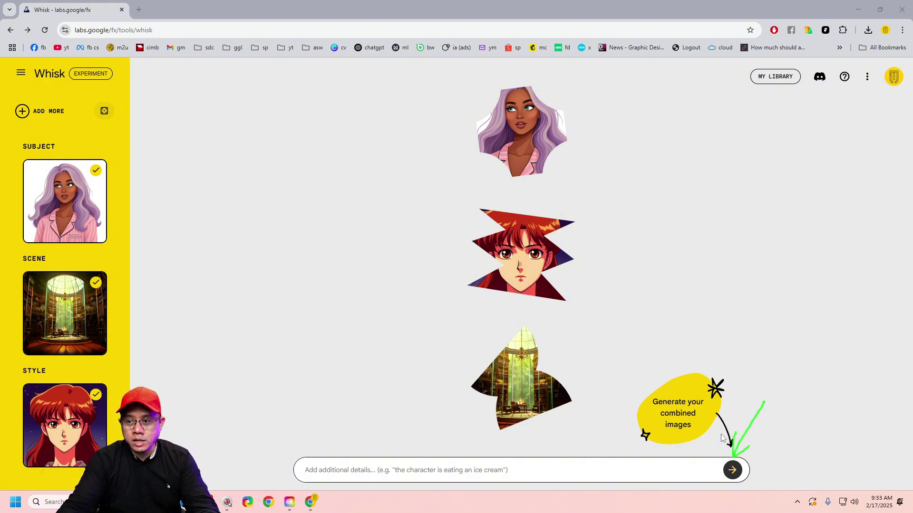
{"action": "key", "text": "Escape"}
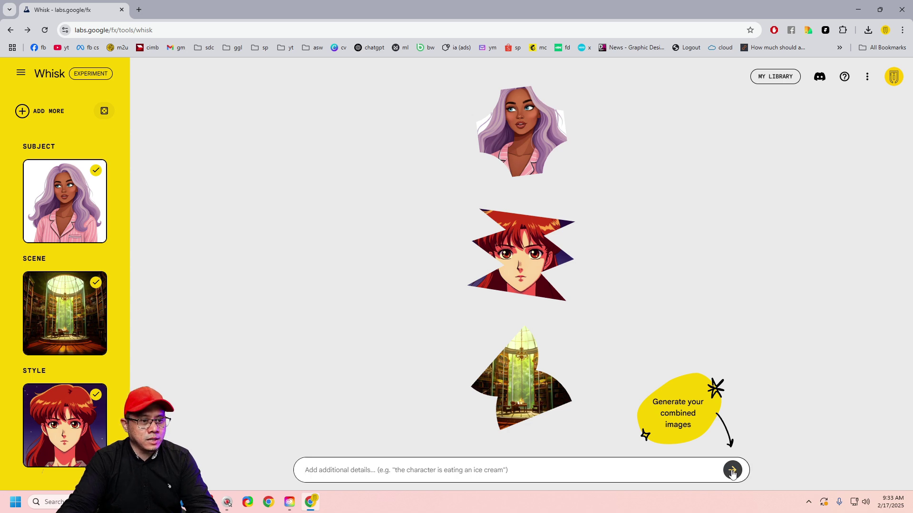
{"action": "left_click", "coordinate": [732, 471]}
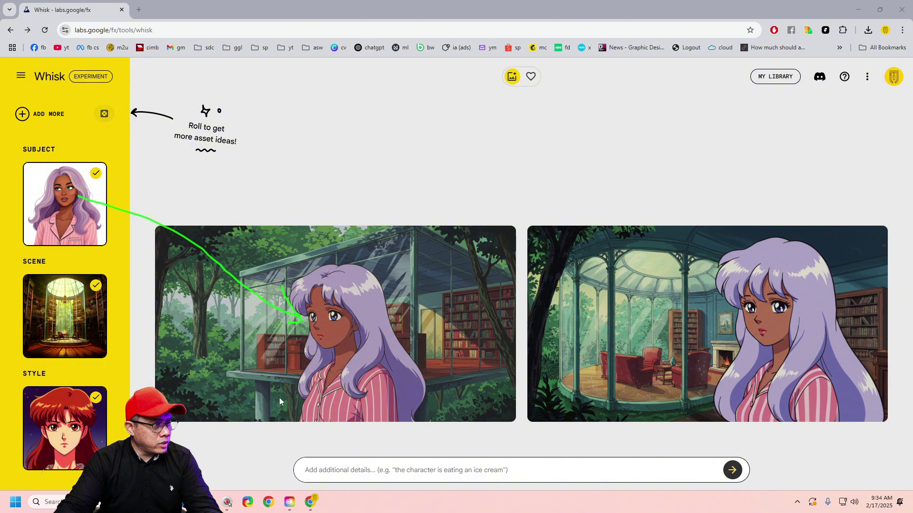
{"action": "left_click_drag", "start_coordinate": [327, 396], "coordinate": [353, 402]}
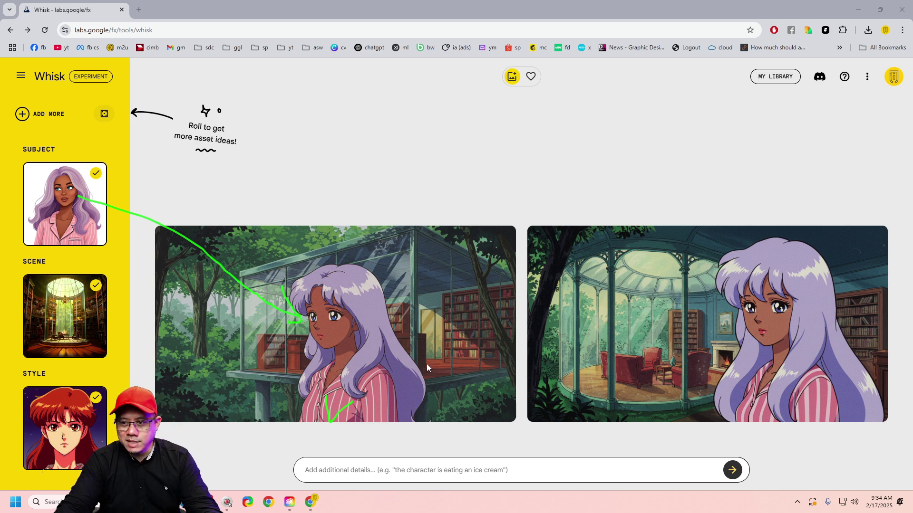
{"action": "key", "text": "e"}
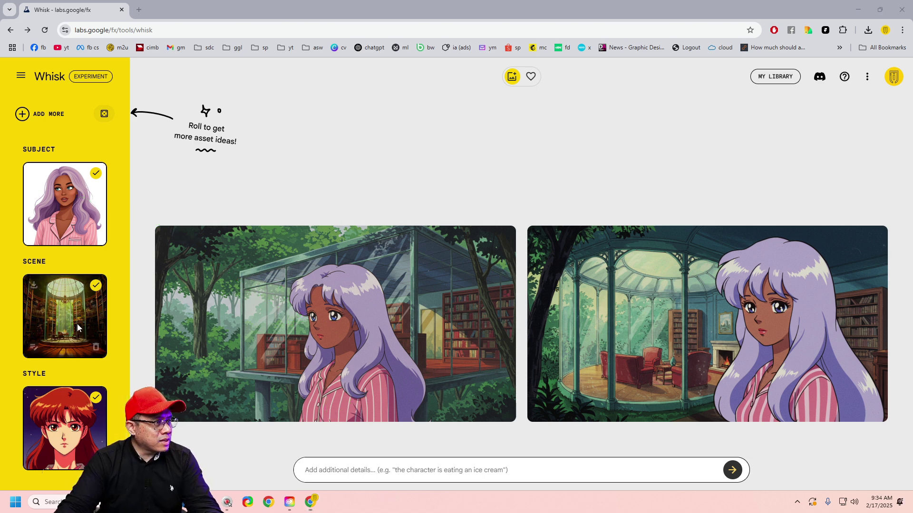
{"action": "mouse_move", "coordinate": [76, 324]}
{"action": "left_mouse_down"}
{"action": "mouse_move", "coordinate": [238, 336]}
{"action": "mouse_move", "coordinate": [225, 359]}
{"action": "left_mouse_up"}
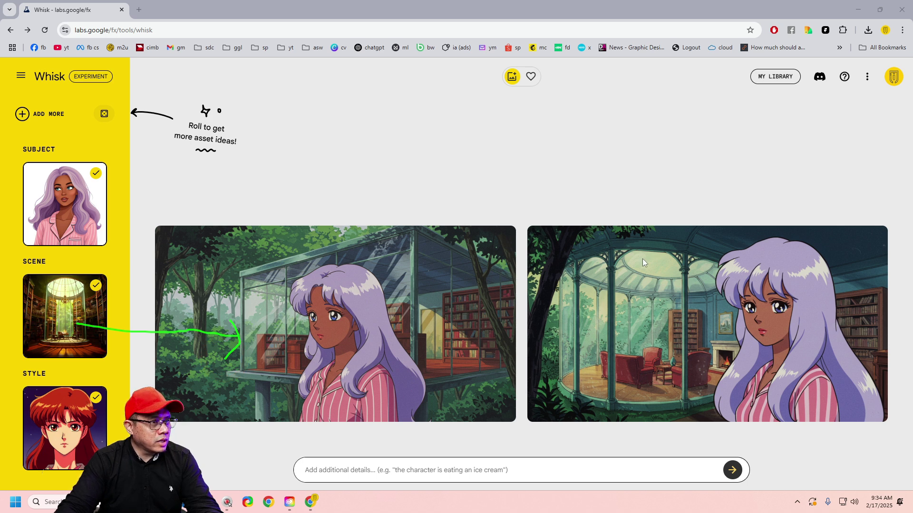
{"action": "left_click_drag", "start_coordinate": [591, 257], "coordinate": [584, 237]}
{"action": "key", "text": "e"}
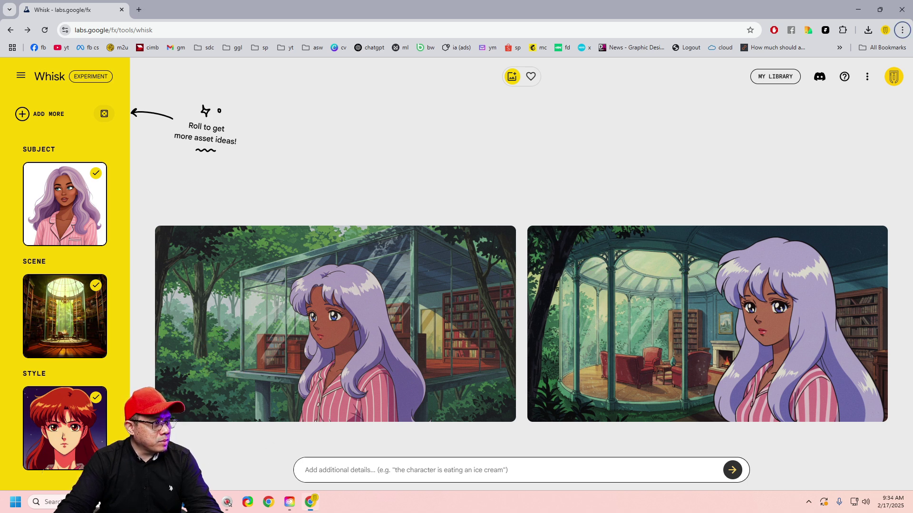
{"action": "mouse_move", "coordinate": [89, 452]}
{"action": "left_mouse_down"}
{"action": "mouse_move", "coordinate": [261, 383]}
{"action": "mouse_move", "coordinate": [272, 410]}
{"action": "left_mouse_up"}
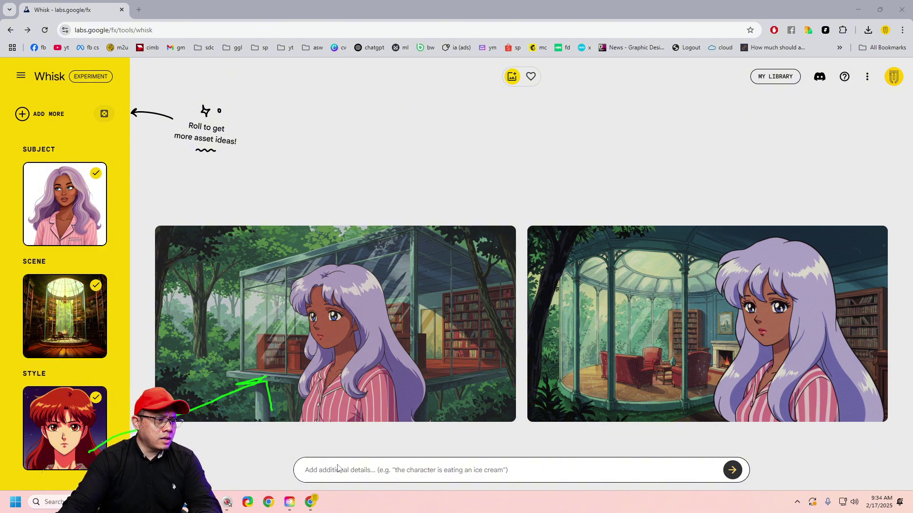
{"action": "key", "text": "Escape"}
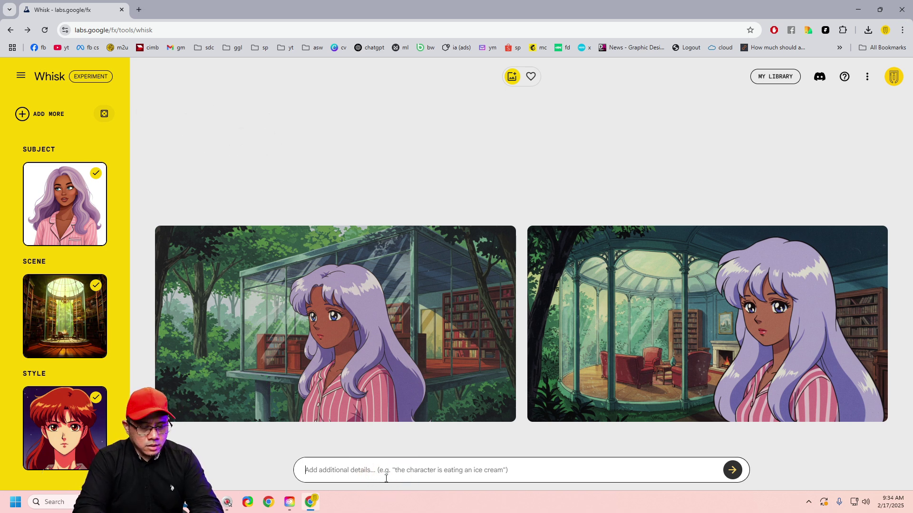
Generate images from the prompt 'the character is sitting in the library, reading a book'.
{"action": "type", "text": "the character is sitting in the l"}
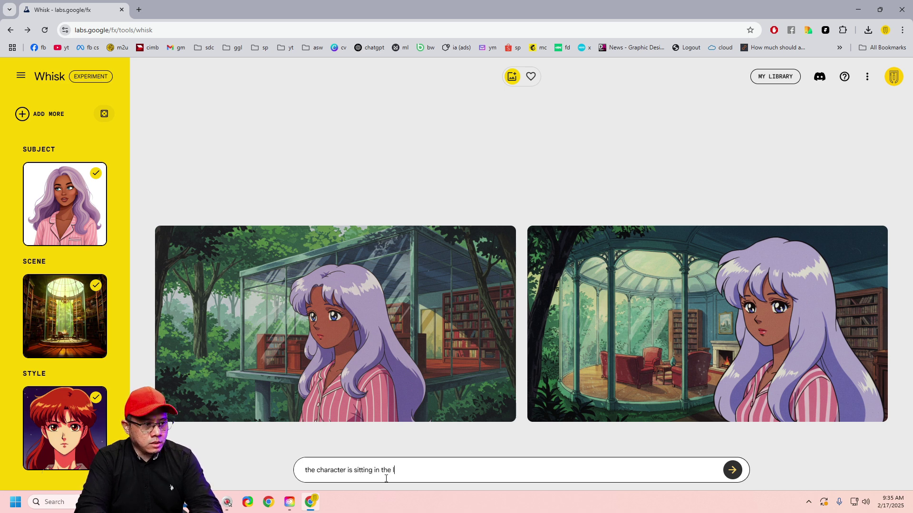
{"action": "type", "text": "ibrary, reading a book"}
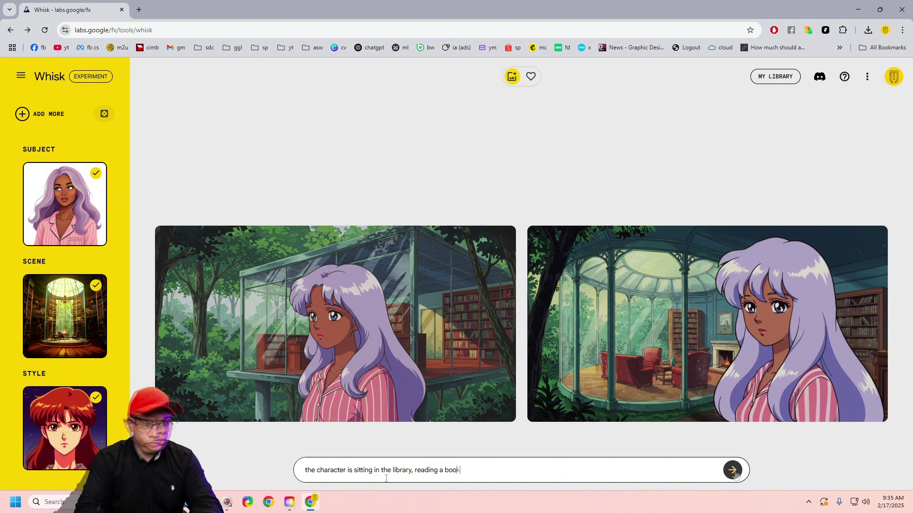
{"action": "left_click", "coordinate": [732, 471]}
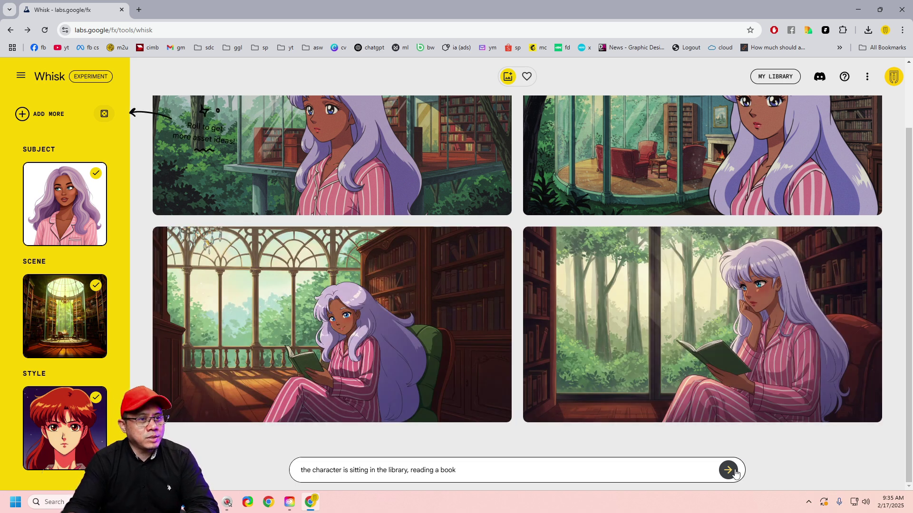
Scroll through the results to compare the two images of the girl reading a green book.
{"action": "scroll", "coordinate": [624, 405], "scroll_direction": "up", "scroll_amount": 2}
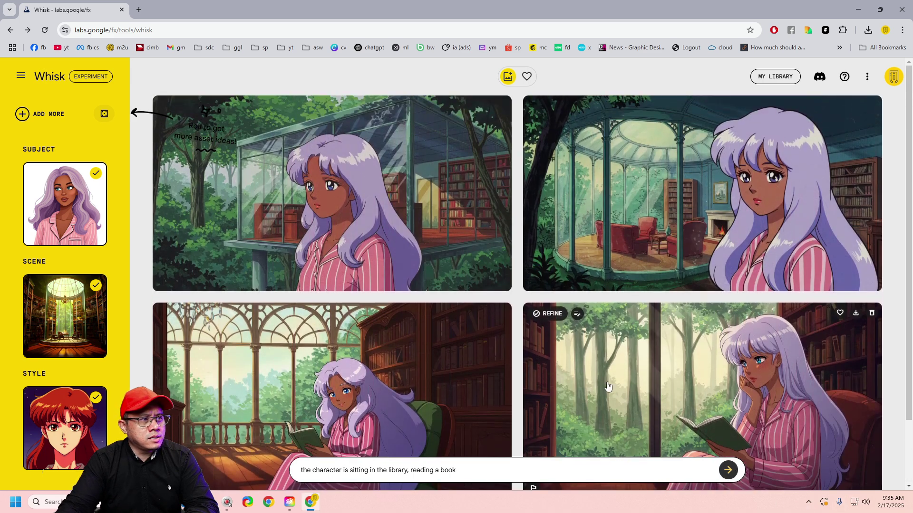
{"action": "scroll", "coordinate": [563, 328], "scroll_direction": "down", "scroll_amount": 1}
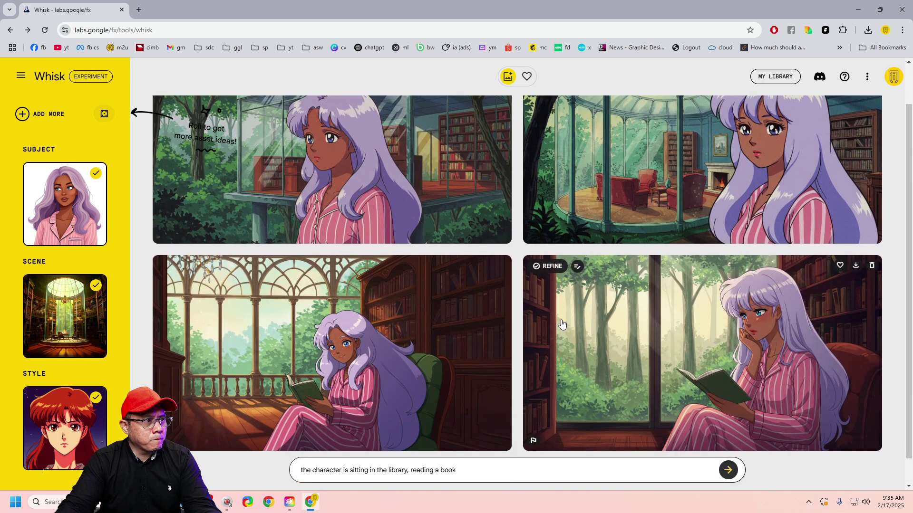
{"action": "scroll", "coordinate": [562, 324], "scroll_direction": "up", "scroll_amount": 1}
{"action": "scroll", "coordinate": [485, 375], "scroll_direction": "down", "scroll_amount": 1}
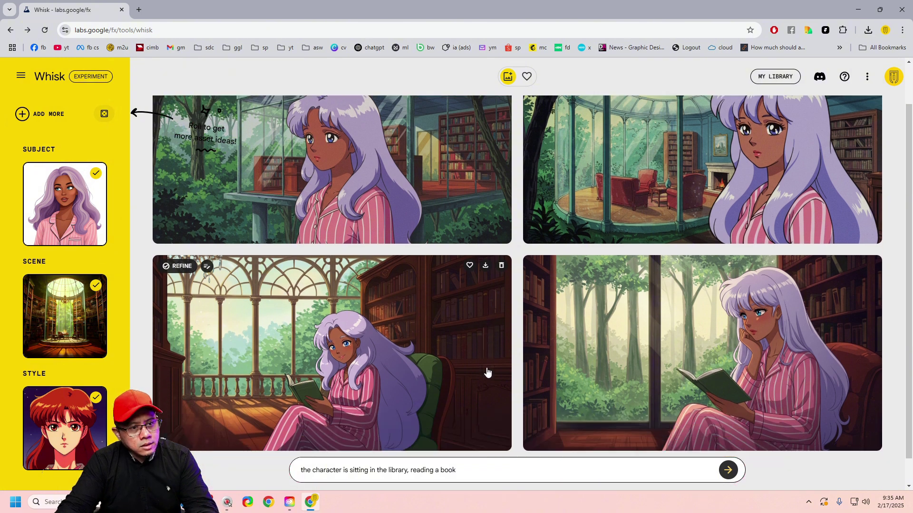
{"action": "scroll", "coordinate": [475, 285], "scroll_direction": "up", "scroll_amount": 1}
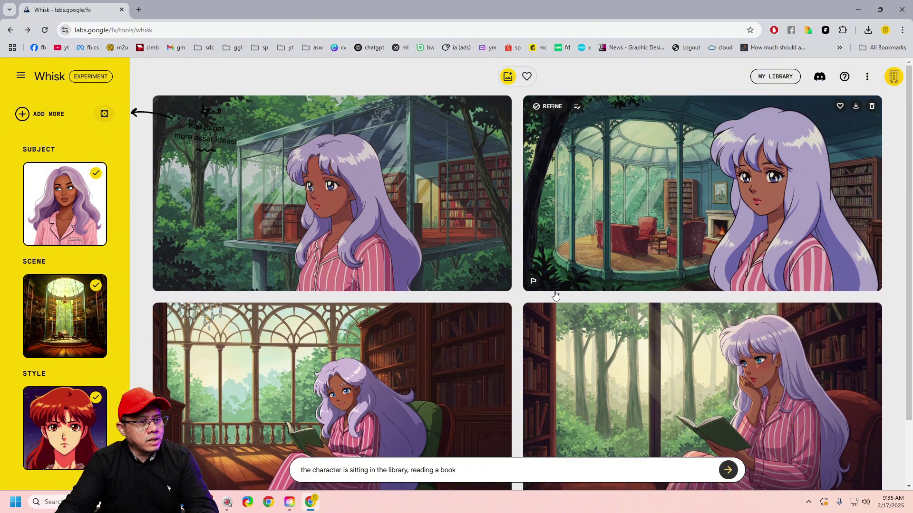
{"action": "scroll", "coordinate": [618, 328], "scroll_direction": "down", "scroll_amount": 2}
{"action": "scroll", "coordinate": [732, 381], "scroll_direction": "up", "scroll_amount": 1}
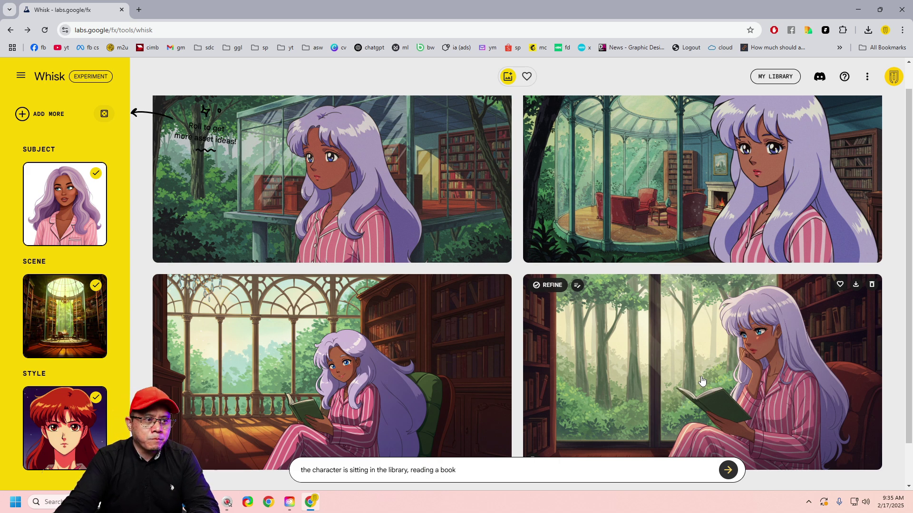
{"action": "scroll", "coordinate": [701, 379], "scroll_direction": "down", "scroll_amount": 1}
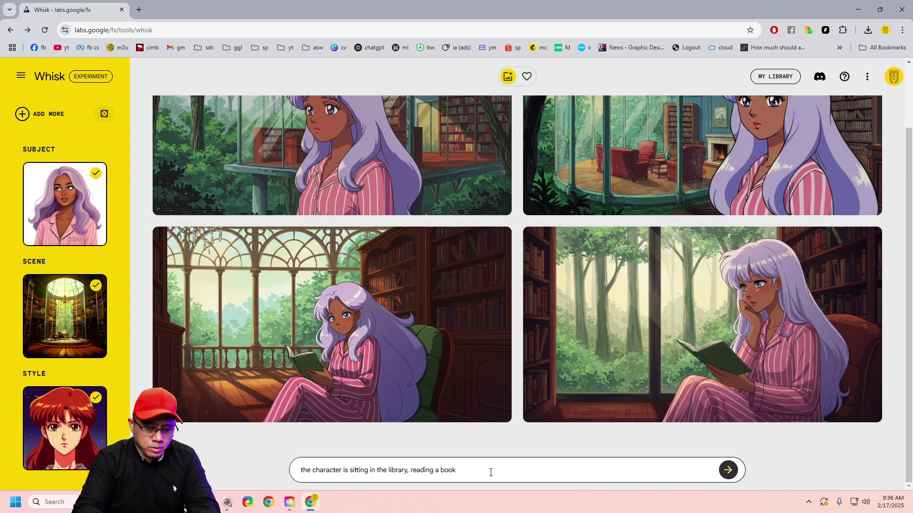
Extend the prompt with 'shocked facial expression, a black suddenly jump in front of her' and generate.
{"action": "type", "text": "."}
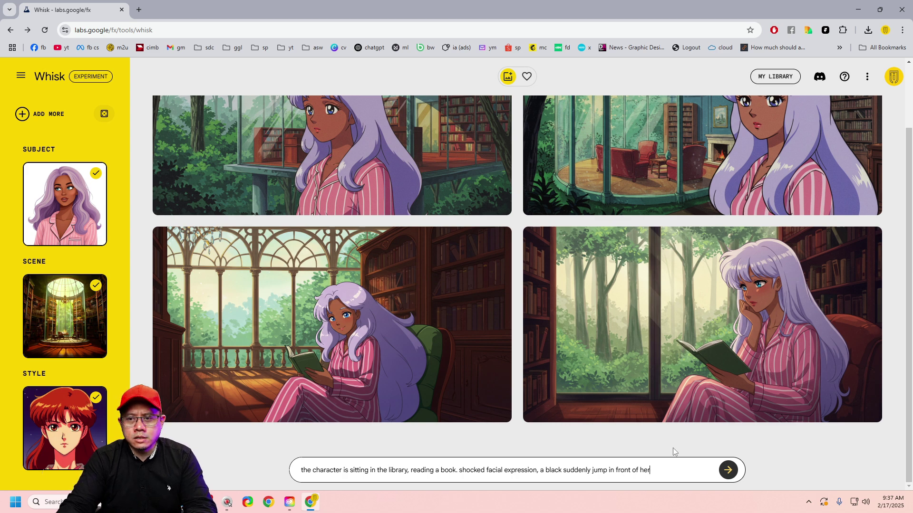
{"action": "left_click", "coordinate": [728, 470]}
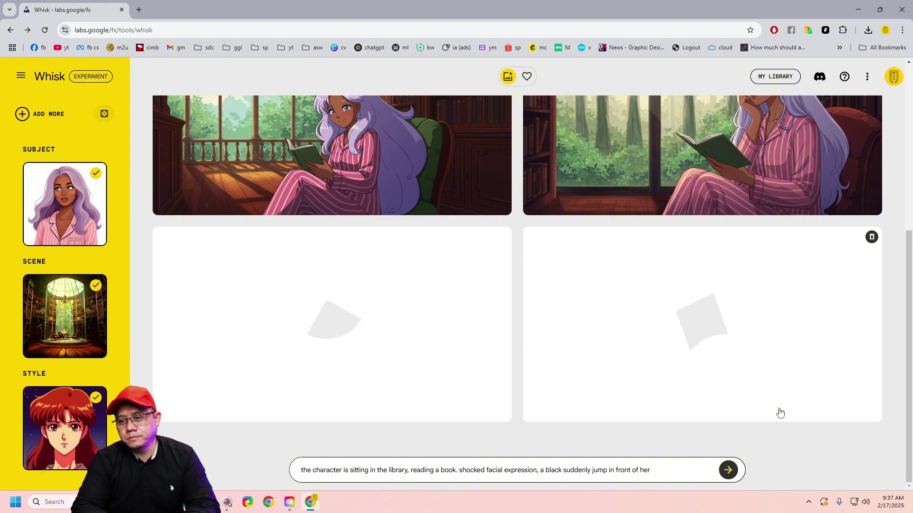
Scroll through the results comparing the new black-cat images with the earlier ones.
{"action": "scroll", "coordinate": [662, 390], "scroll_direction": "down", "scroll_amount": 2}
{"action": "scroll", "coordinate": [662, 390], "scroll_direction": "down", "scroll_amount": 2}
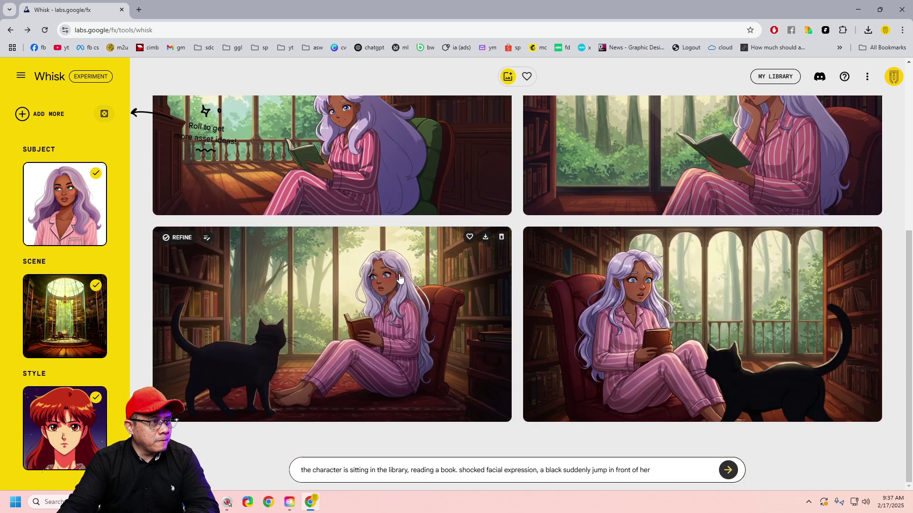
{"action": "scroll", "coordinate": [400, 281], "scroll_direction": "up", "scroll_amount": 1}
{"action": "scroll", "coordinate": [447, 310], "scroll_direction": "down", "scroll_amount": 1}
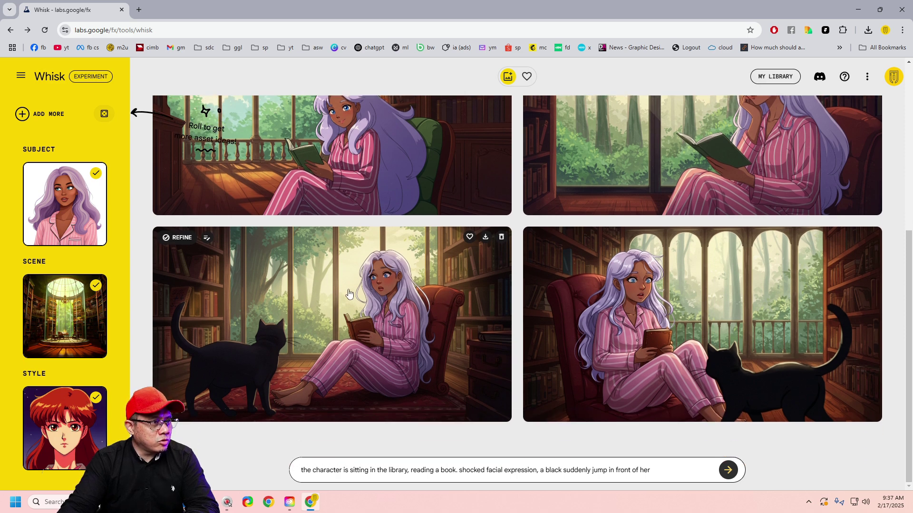
{"action": "scroll", "coordinate": [349, 294], "scroll_direction": "up", "scroll_amount": 2}
{"action": "scroll", "coordinate": [366, 297], "scroll_direction": "down", "scroll_amount": 2}
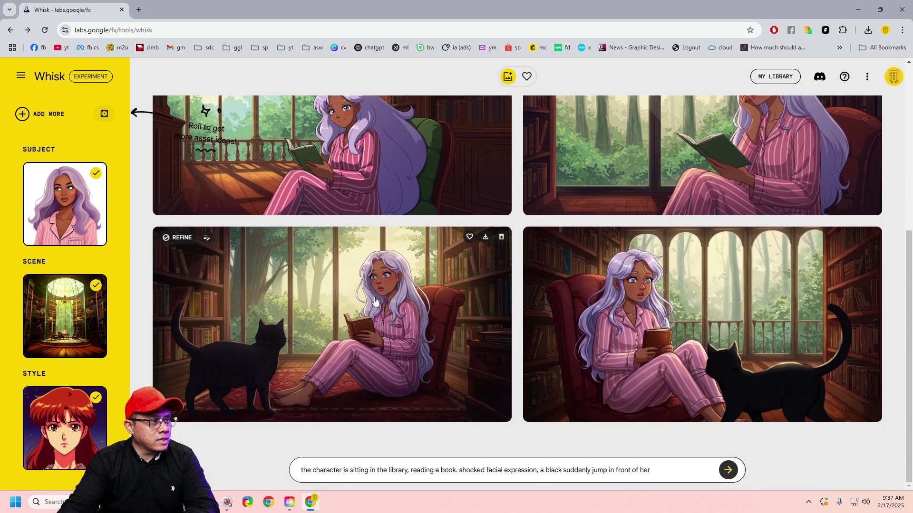
{"action": "scroll", "coordinate": [332, 285], "scroll_direction": "up", "scroll_amount": 3}
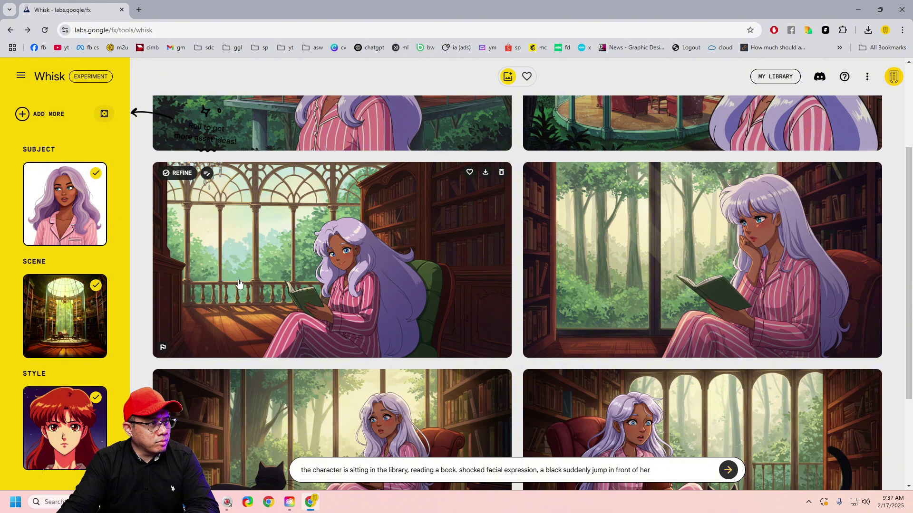
{"action": "scroll", "coordinate": [597, 376], "scroll_direction": "down", "scroll_amount": 2}
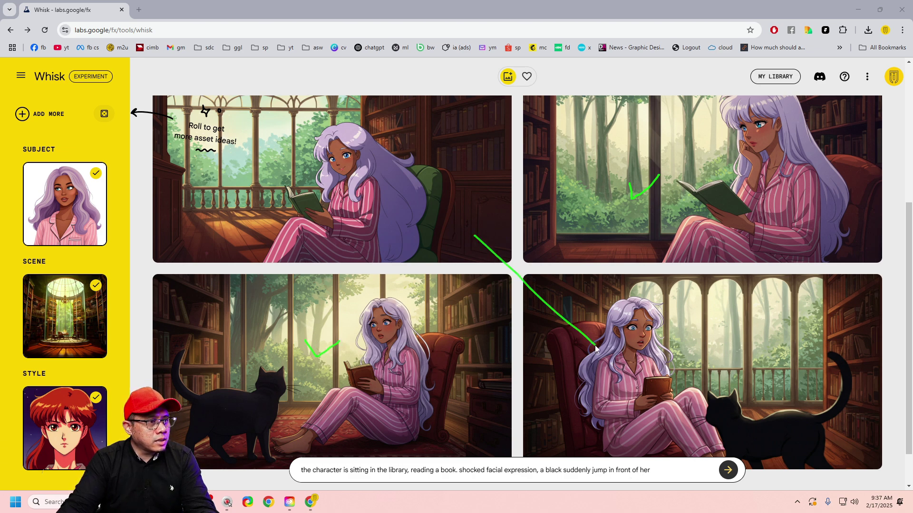
Mark up the new black-cat images on screen and scroll back through the results.
{"action": "left_click_drag", "start_coordinate": [474, 235], "coordinate": [601, 354]}
{"action": "left_click_drag", "start_coordinate": [575, 308], "coordinate": [604, 353]}
{"action": "left_click_drag", "start_coordinate": [704, 379], "coordinate": [784, 384]}
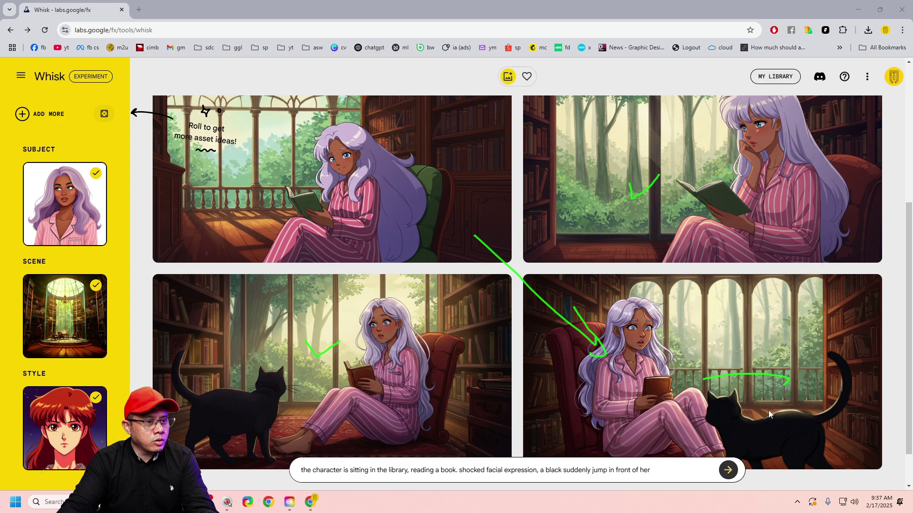
{"action": "scroll", "coordinate": [711, 407], "scroll_direction": "up", "scroll_amount": 1}
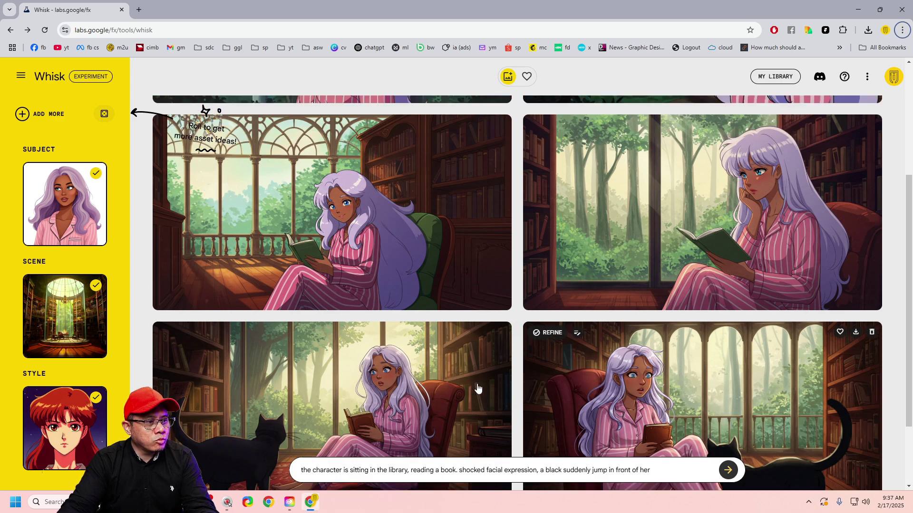
{"action": "scroll", "coordinate": [674, 412], "scroll_direction": "up", "scroll_amount": 2}
{"action": "scroll", "coordinate": [674, 413], "scroll_direction": "down", "scroll_amount": 4}
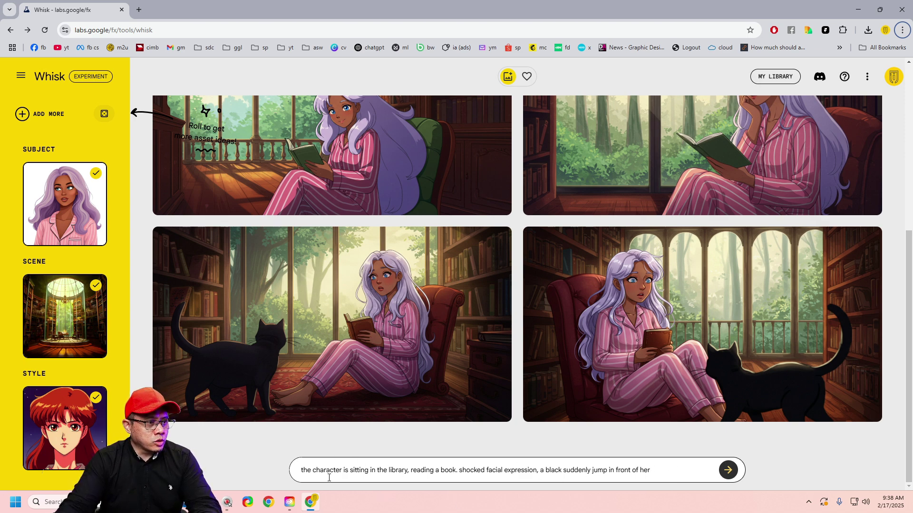
Reword the prompt's start to 'a black cat is talking to the female character', removing 'is sitting'.
{"action": "left_click", "coordinate": [301, 471]}
{"action": "type", "text": "a black "}
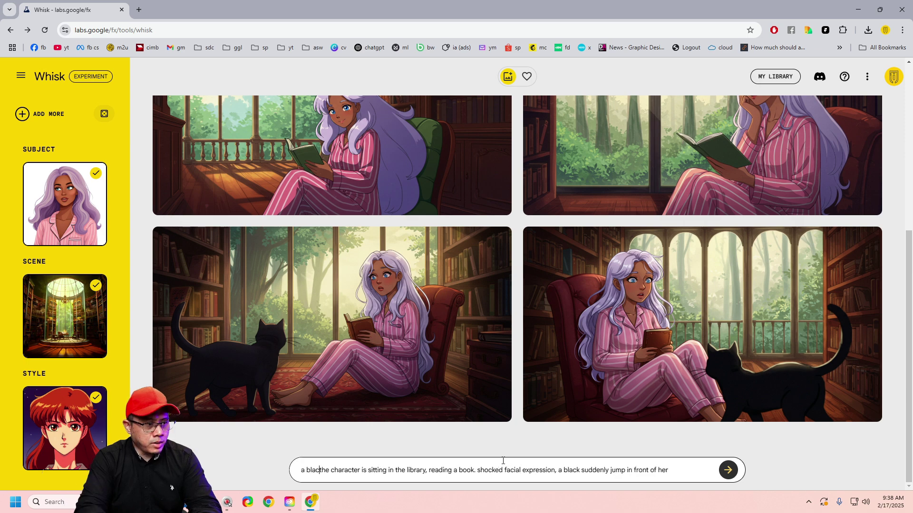
{"action": "type", "text": "cat is "}
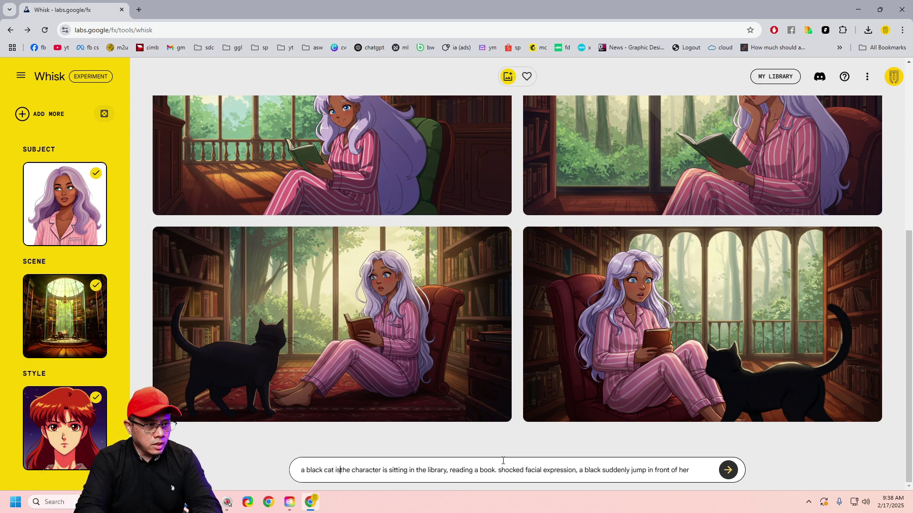
{"action": "type", "text": "talkin"}
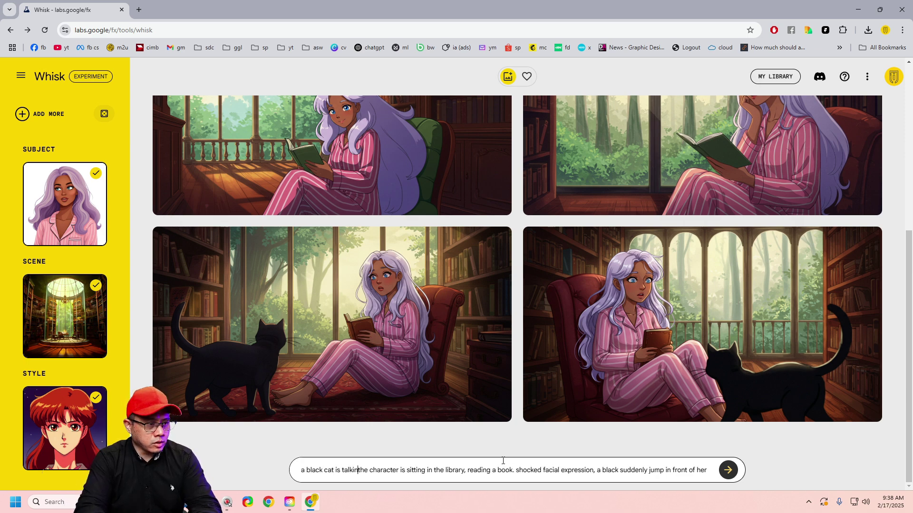
{"action": "type", "text": "g to the"}
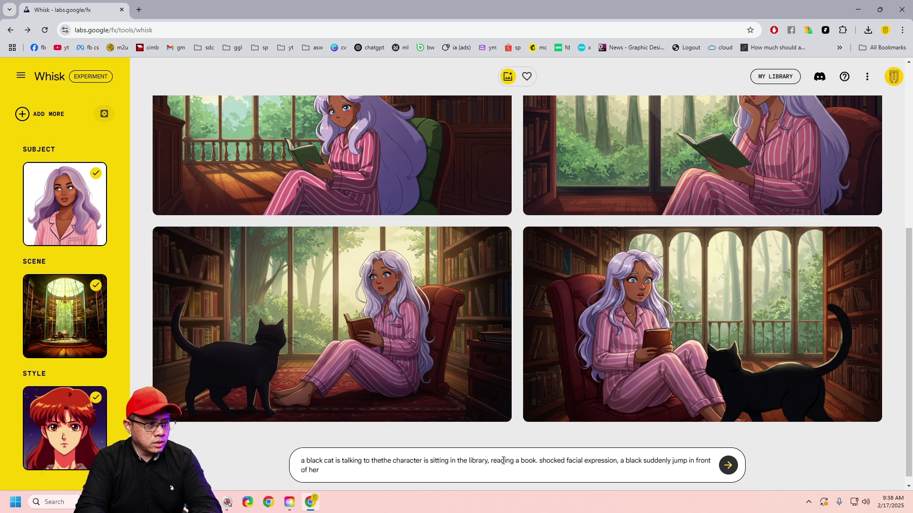
{"action": "key", "text": "BackSpace"}
{"action": "key", "text": "BackSpace"}
{"action": "key", "text": "BackSpace"}
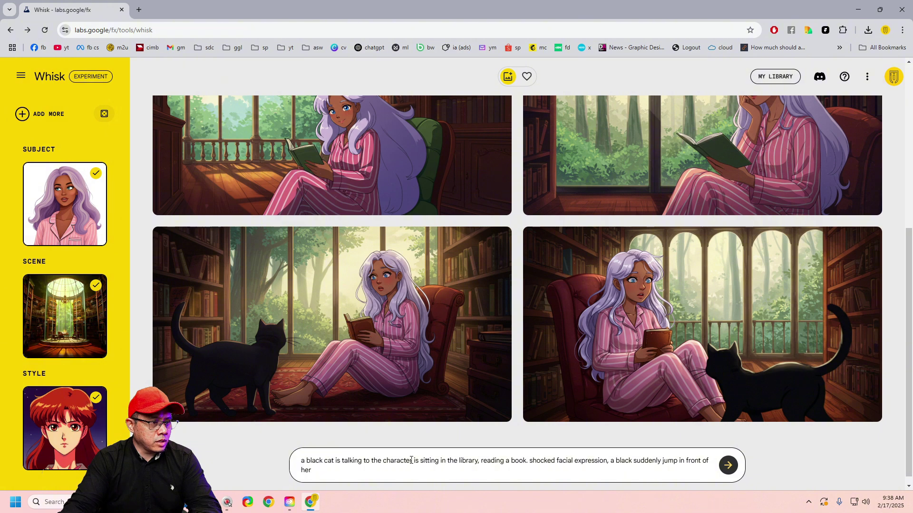
{"action": "left_click", "coordinate": [383, 463]}
{"action": "type", "text": "fem"}
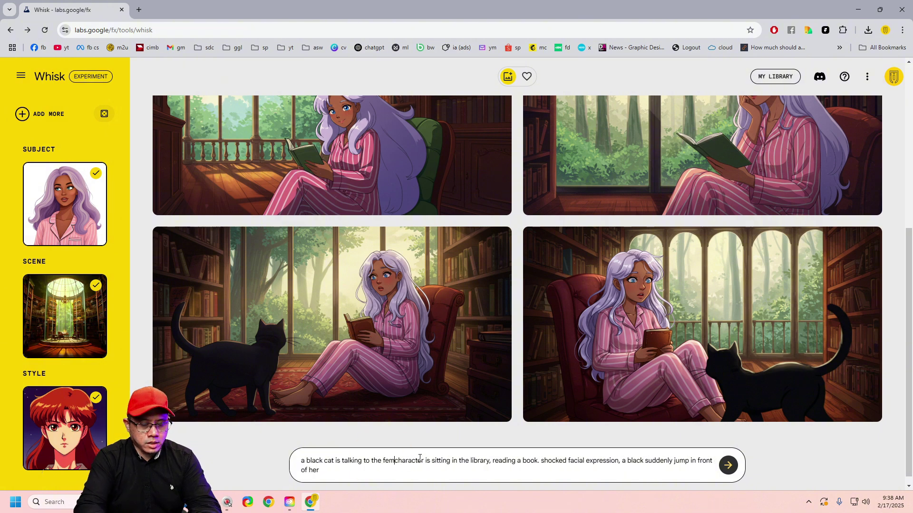
{"action": "type", "text": "ale"}
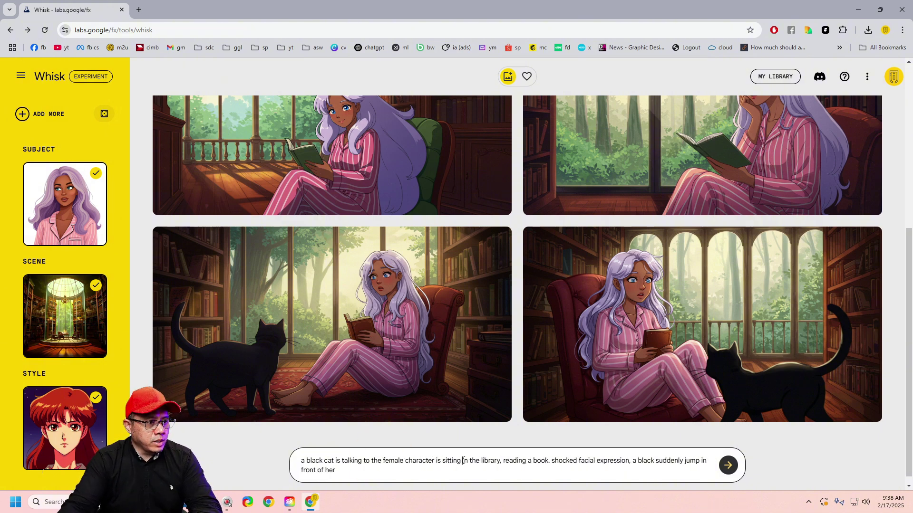
{"action": "left_click_drag", "start_coordinate": [463, 461], "coordinate": [436, 462]}
{"action": "key", "text": "BackSpace"}
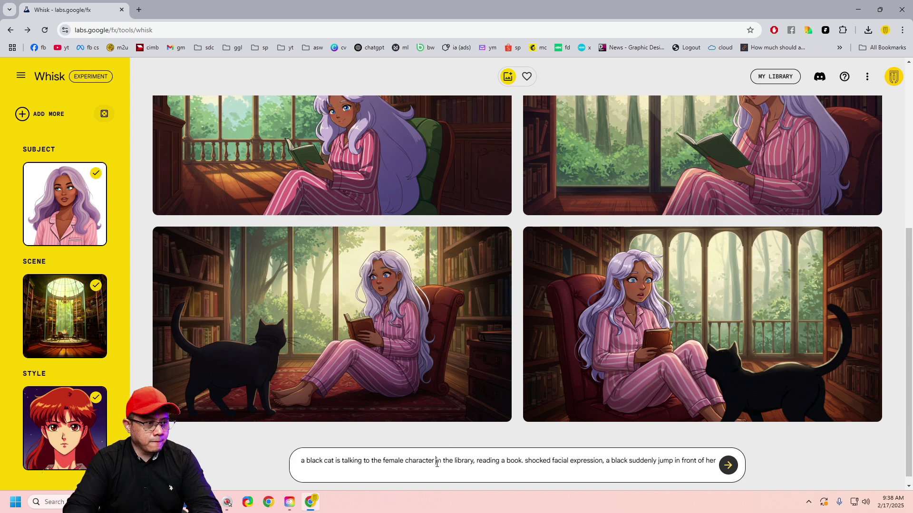
Replace the text after 'library' with the cat's facial expression showing excitement and her curious look.
{"action": "left_click_drag", "start_coordinate": [474, 460], "coordinate": [723, 459]}
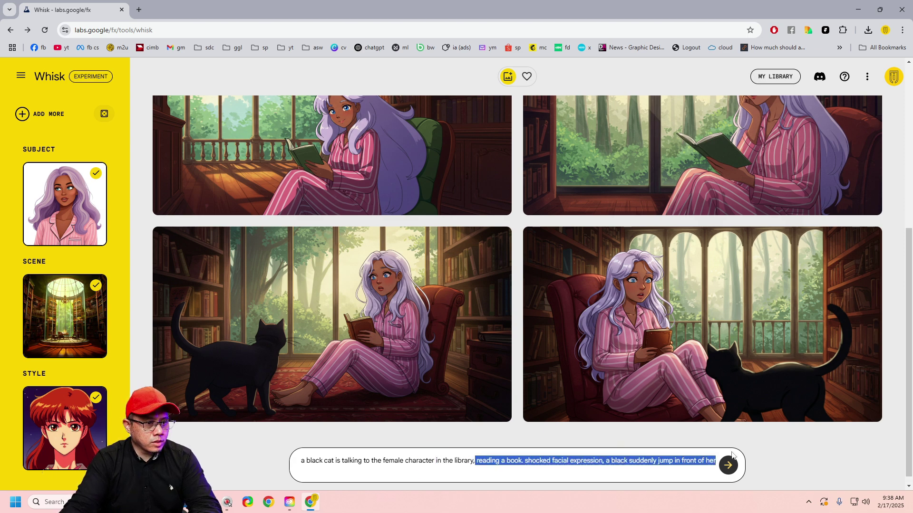
{"action": "type", "text": ". the cat"}
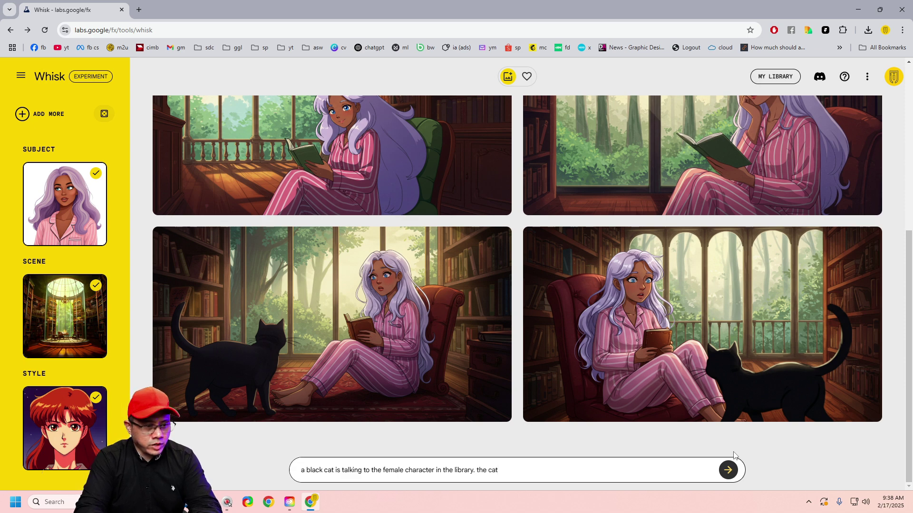
{"action": "type", "text": "'s facial expression is showing excitement. the female character is"}
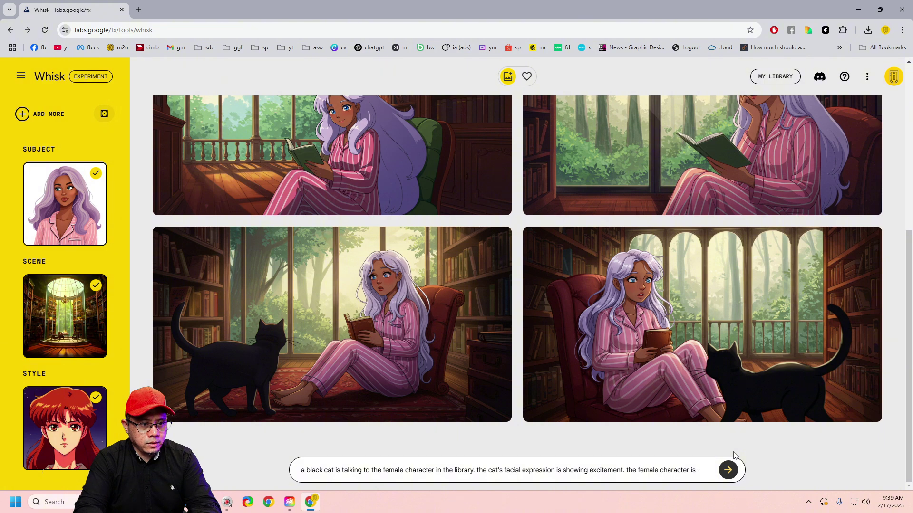
{"action": "type", "text": " showing curious facial expression."}
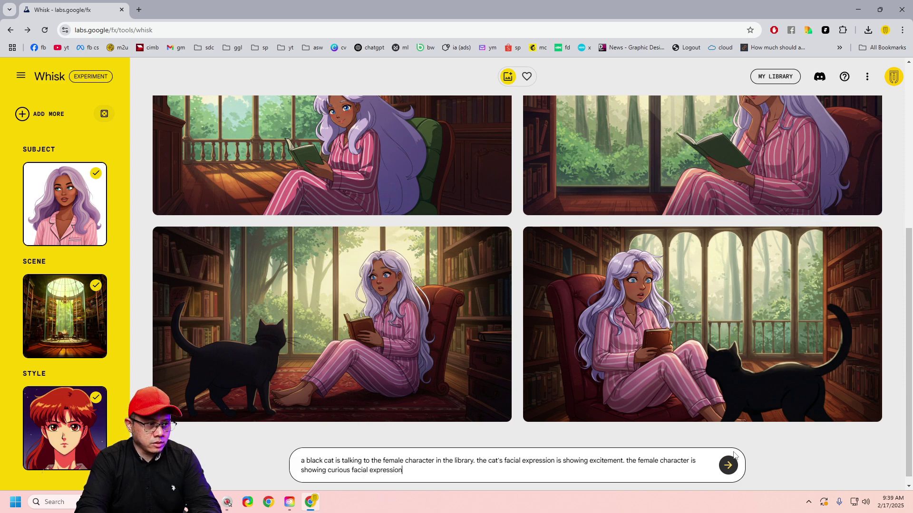
Generate images of the curious woman with a small black cat and review the results.
{"action": "left_click", "coordinate": [734, 456]}
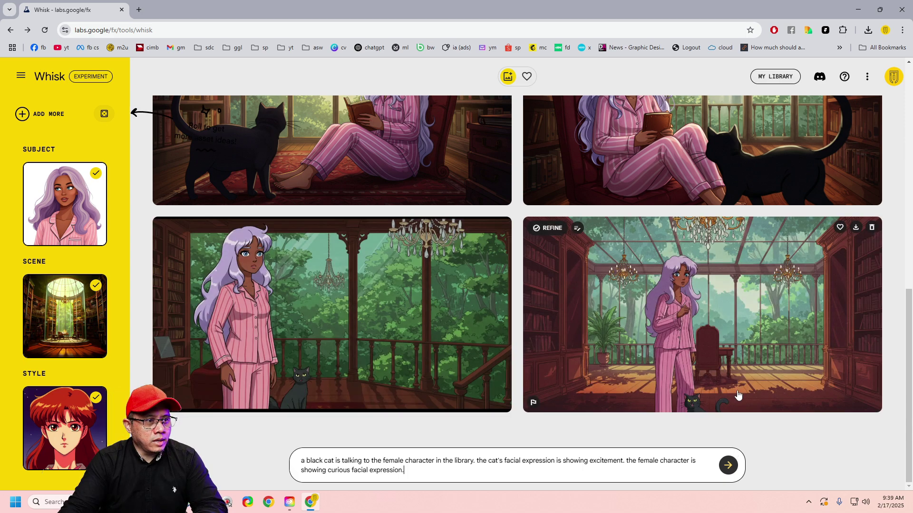
{"action": "scroll", "coordinate": [738, 395], "scroll_direction": "up", "scroll_amount": 2}
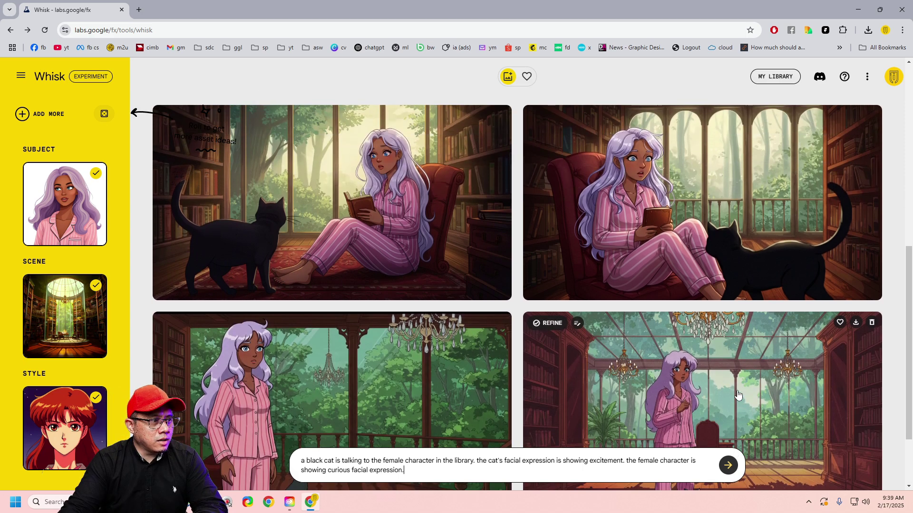
{"action": "scroll", "coordinate": [732, 390], "scroll_direction": "up", "scroll_amount": 3}
{"action": "scroll", "coordinate": [722, 380], "scroll_direction": "up", "scroll_amount": 2}
{"action": "scroll", "coordinate": [699, 356], "scroll_direction": "down", "scroll_amount": 5}
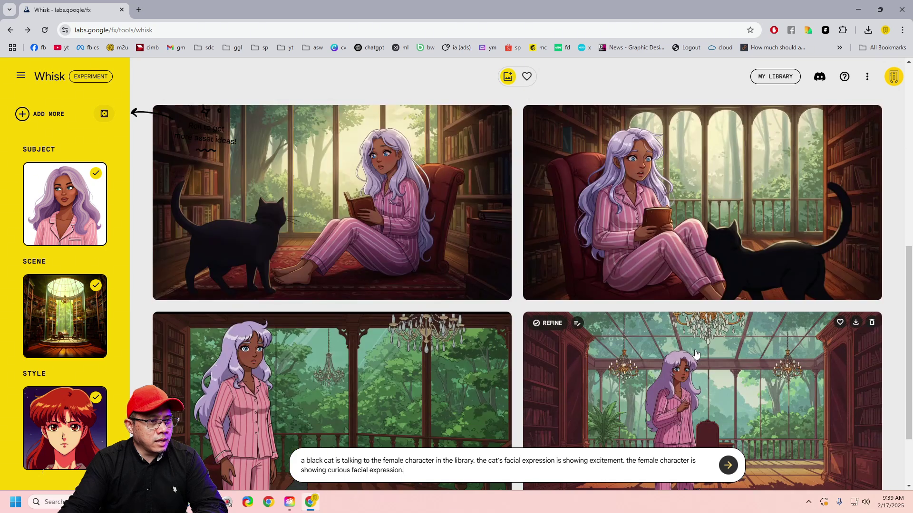
{"action": "scroll", "coordinate": [695, 354], "scroll_direction": "down", "scroll_amount": 2}
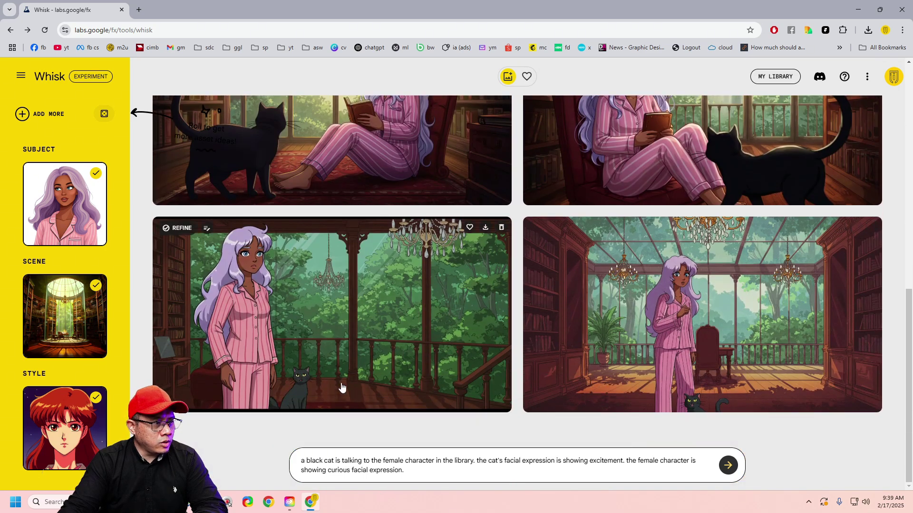
{"action": "left_click_drag", "start_coordinate": [310, 365], "coordinate": [307, 370]}
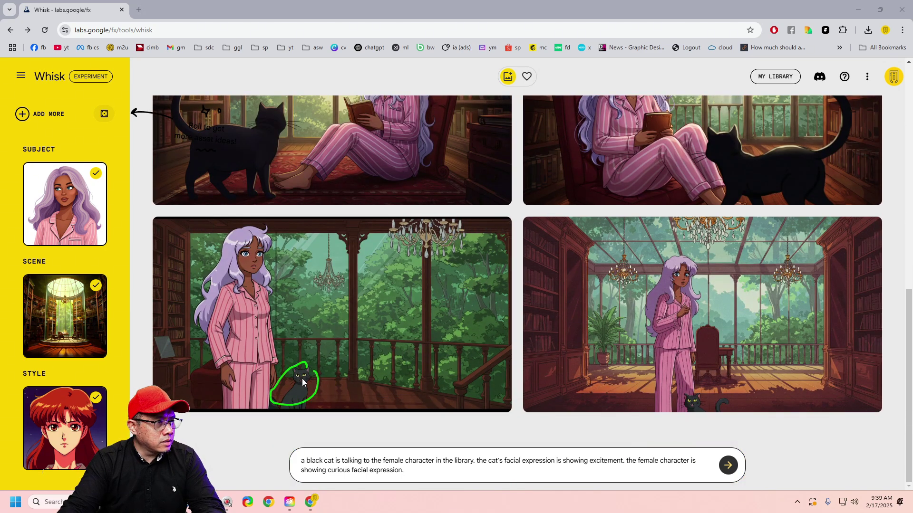
{"action": "left_click_drag", "start_coordinate": [269, 283], "coordinate": [324, 381]}
{"action": "left_click_drag", "start_coordinate": [261, 275], "coordinate": [304, 311]}
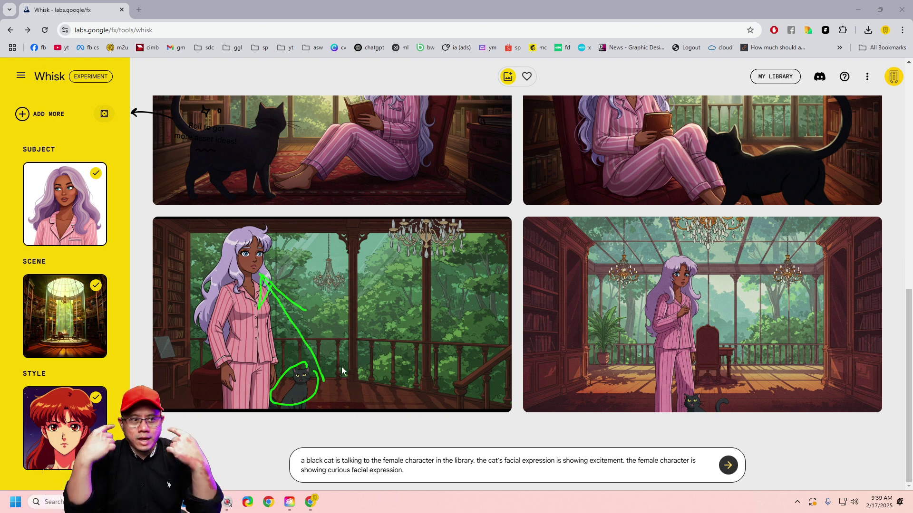
Delete the subject reference image, leaving the subject slot empty.
{"action": "key", "text": "Escape"}
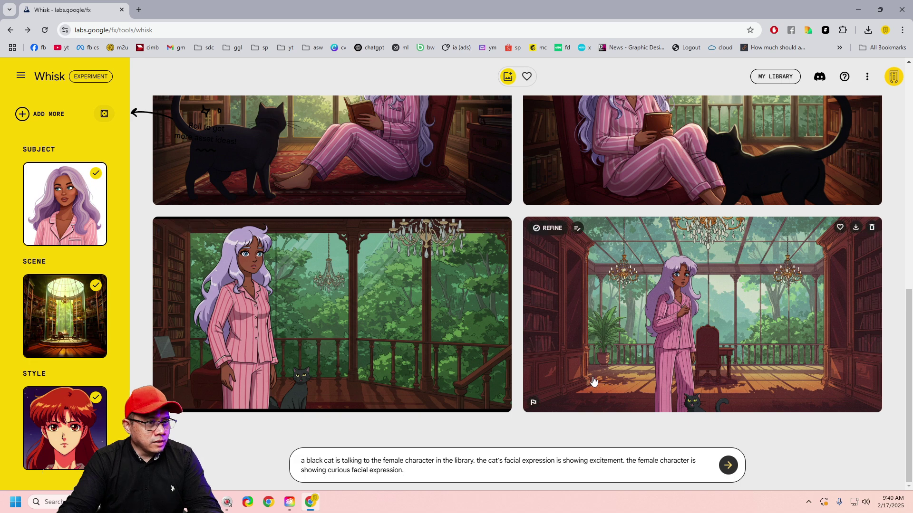
{"action": "left_click_drag", "start_coordinate": [705, 382], "coordinate": [704, 380]}
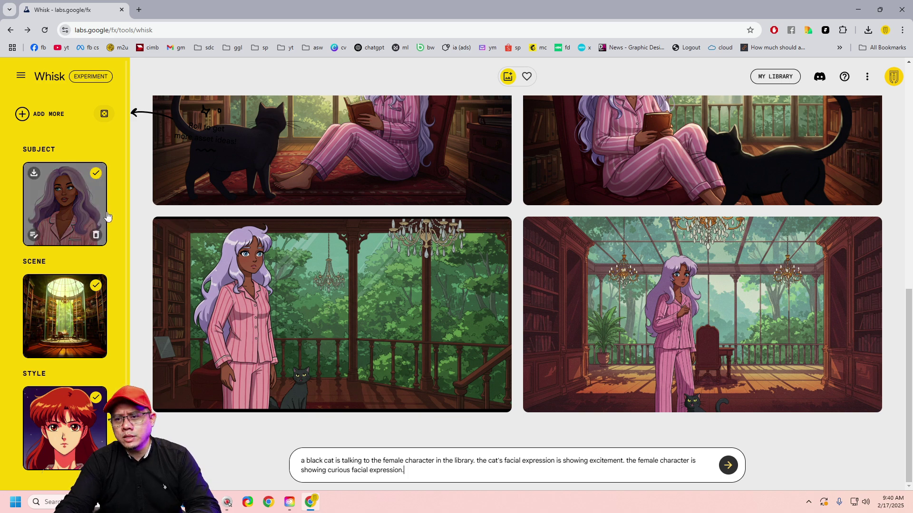
{"action": "mouse_move", "coordinate": [64, 204]}
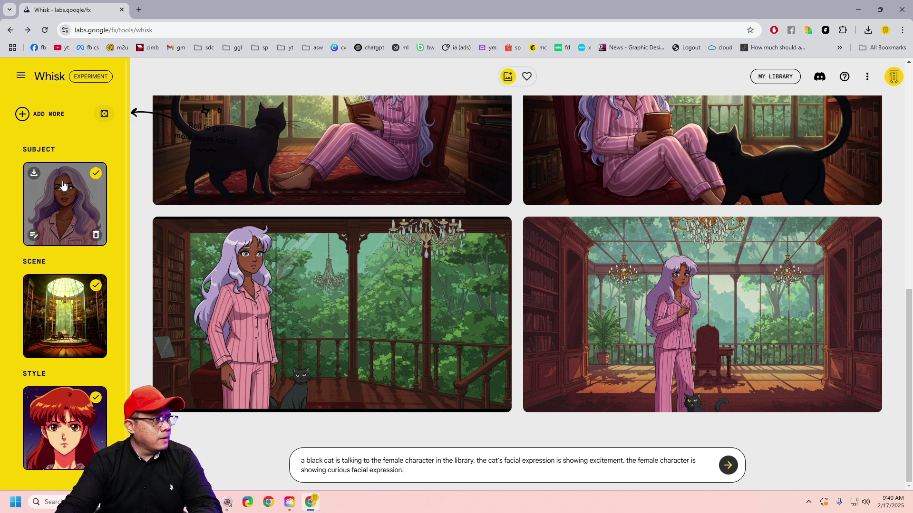
{"action": "left_click", "coordinate": [94, 233]}
Delete the scene and style reference images, then pick Enter Text for the empty subject slot.
{"action": "left_click", "coordinate": [93, 345]}
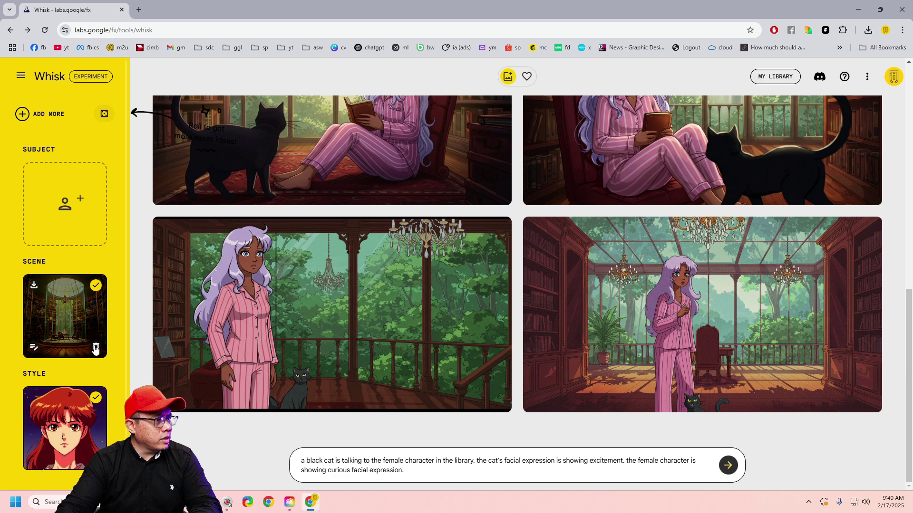
{"action": "left_click", "coordinate": [93, 457]}
{"action": "mouse_move", "coordinate": [332, 314]}
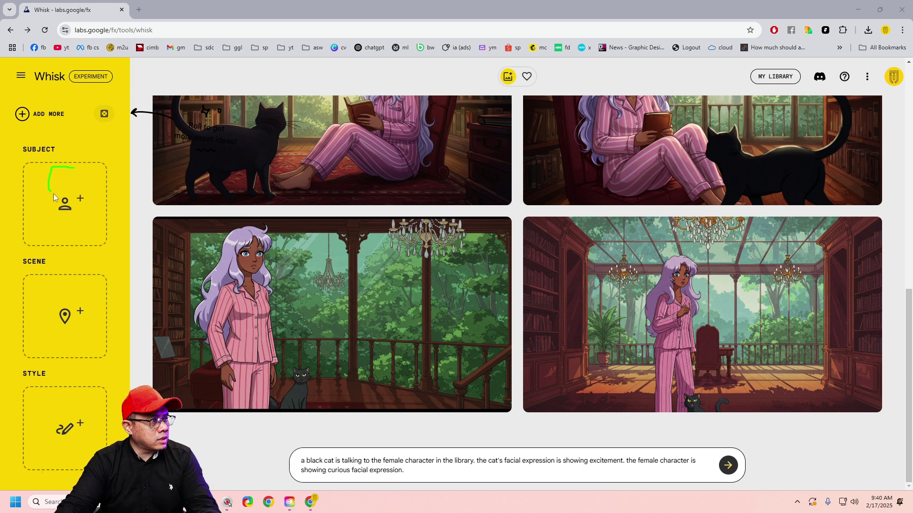
{"action": "left_click", "coordinate": [81, 168]}
{"action": "mouse_move", "coordinate": [64, 204]}
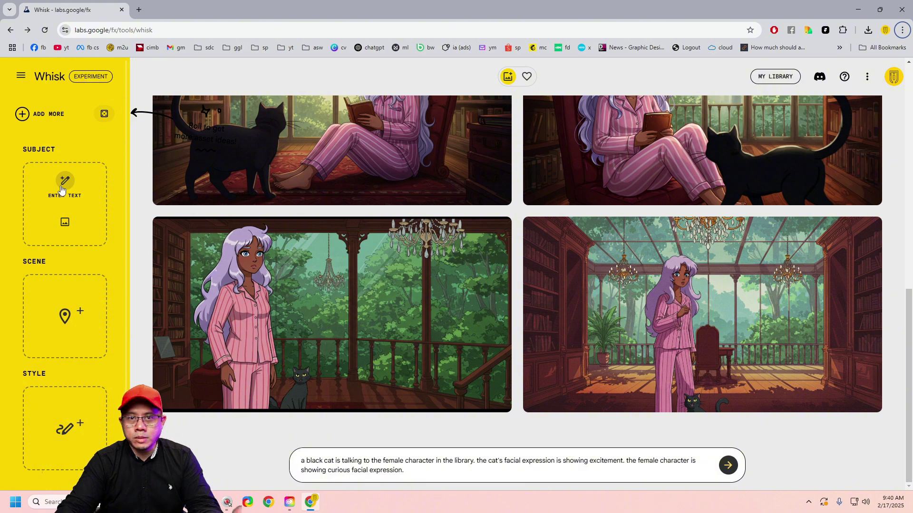
{"action": "left_click", "coordinate": [65, 183]}
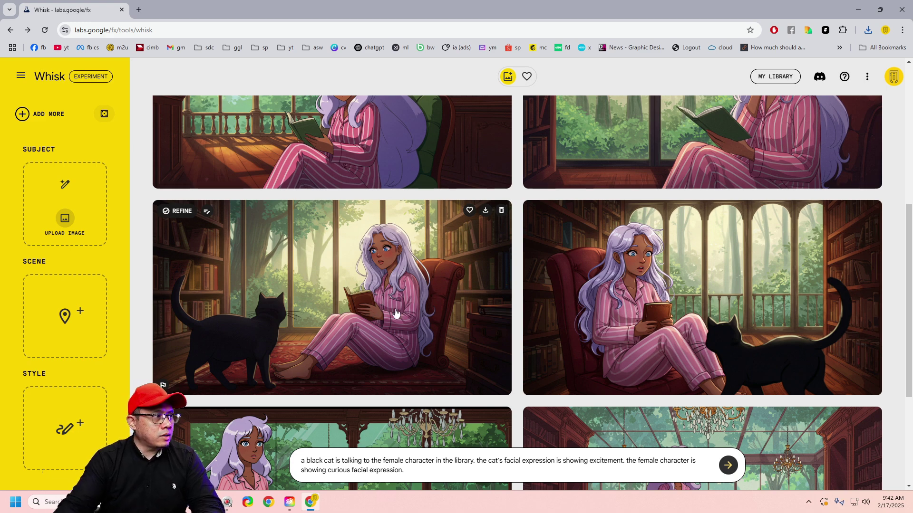
Upload the young man's portrait, sunset landscape and pngtree laughing 3D cartoon face as subject, scene, style.
{"action": "left_click", "coordinate": [64, 218]}
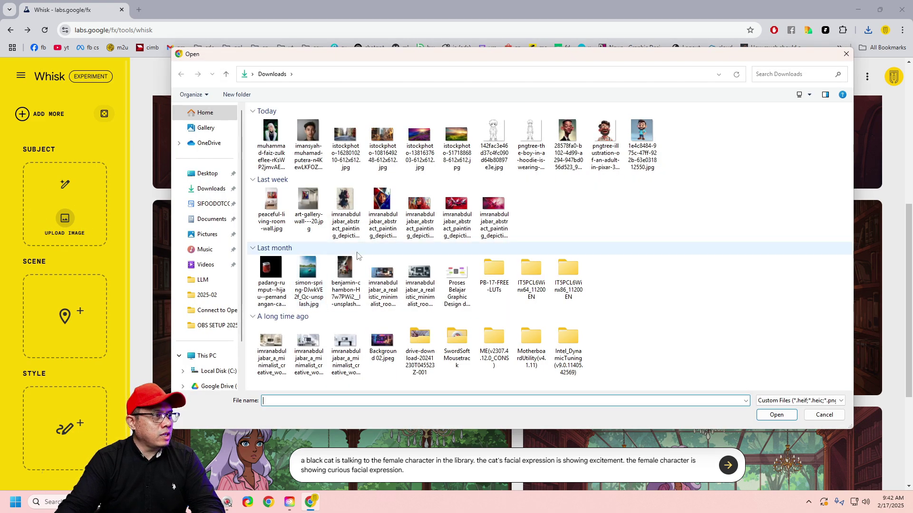
{"action": "double_click", "coordinate": [308, 138]}
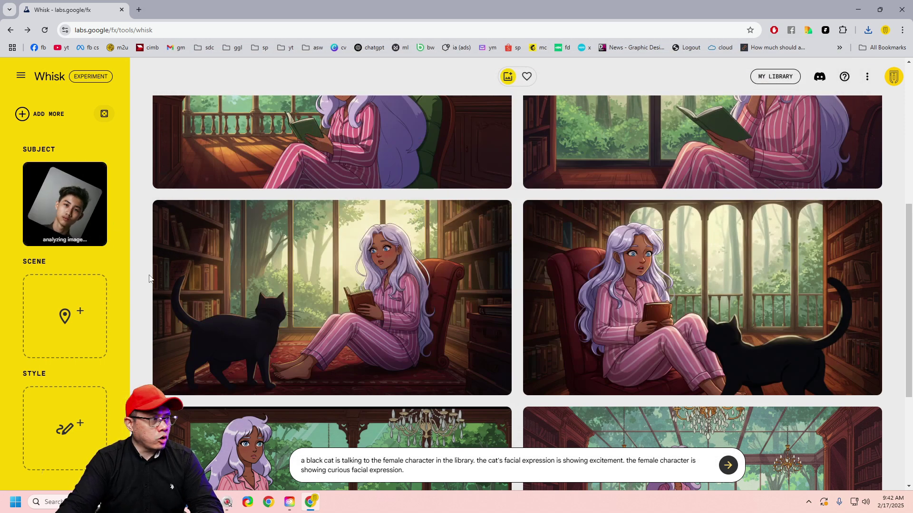
{"action": "scroll", "coordinate": [140, 270], "scroll_direction": "down", "scroll_amount": 2}
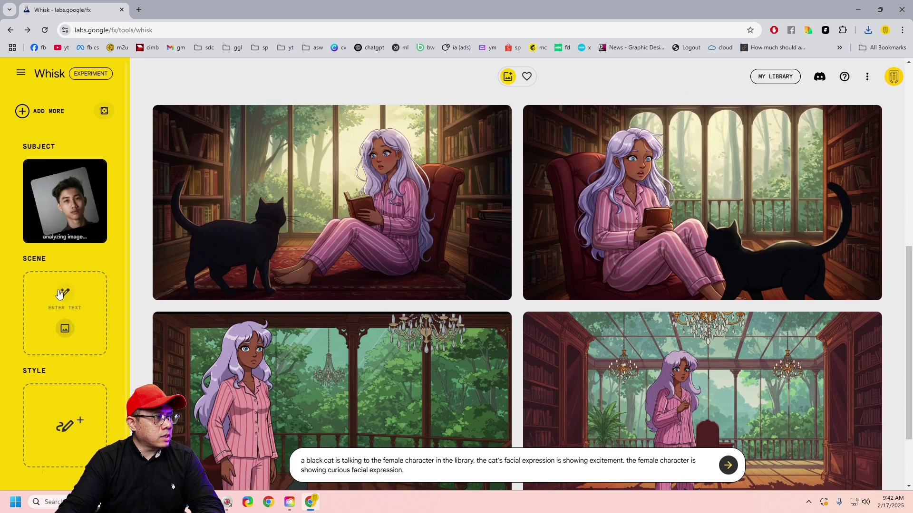
{"action": "left_click", "coordinate": [64, 330]}
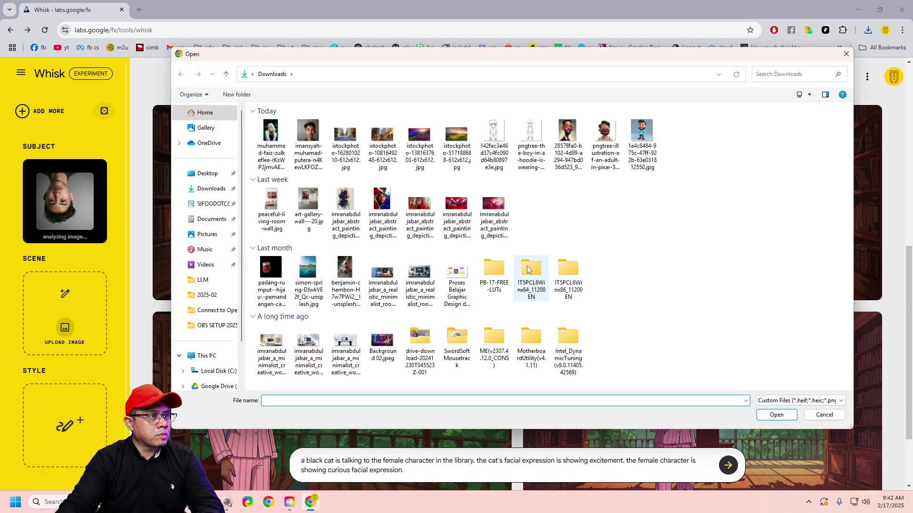
{"action": "double_click", "coordinate": [458, 138]}
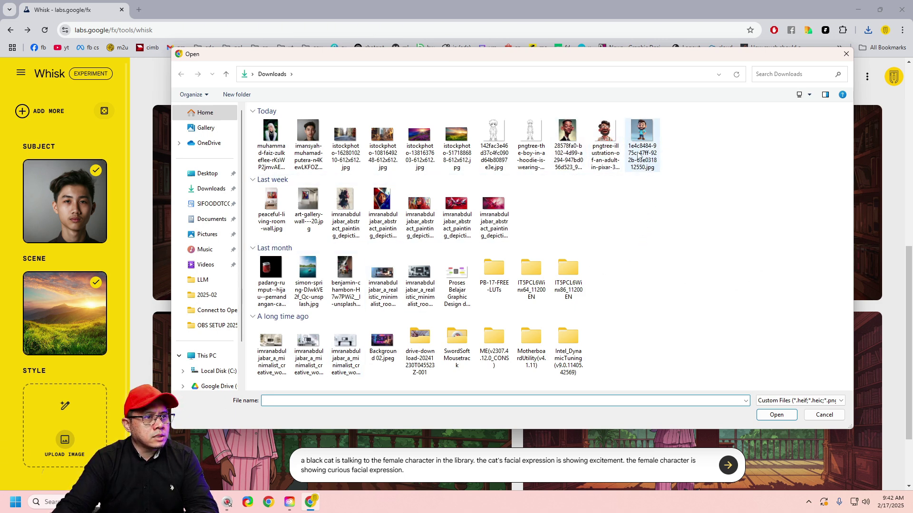
{"action": "left_click", "coordinate": [609, 138]}
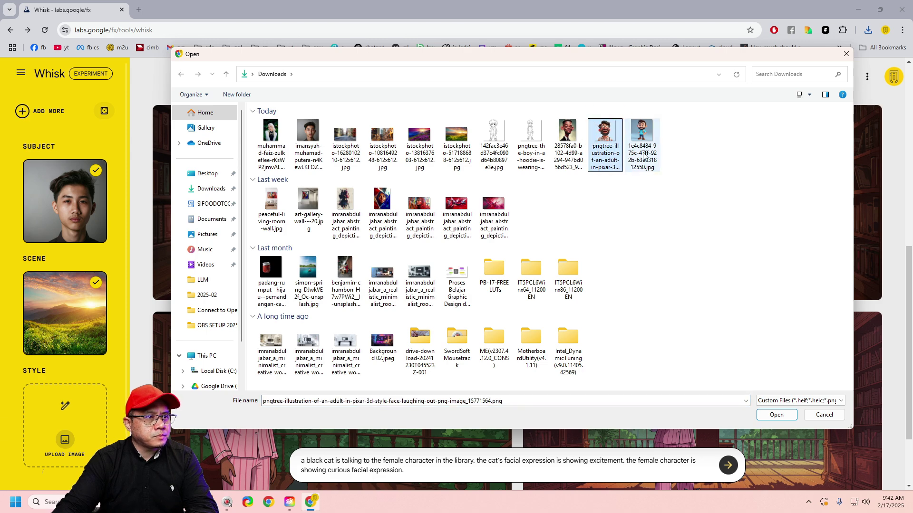
{"action": "double_click", "coordinate": [603, 136]}
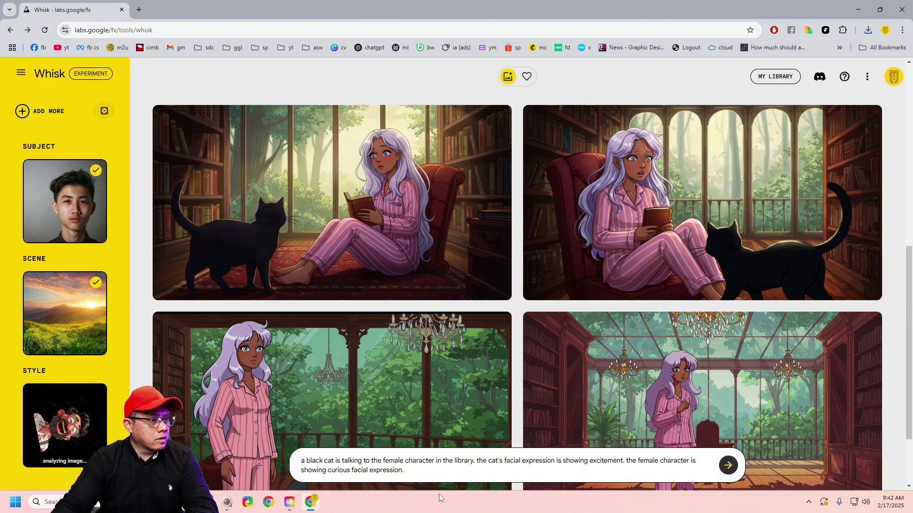
Clear the old prompt and generate 3D cartoon images of the young man in the sunset field.
{"action": "left_click_drag", "start_coordinate": [404, 471], "coordinate": [273, 443]}
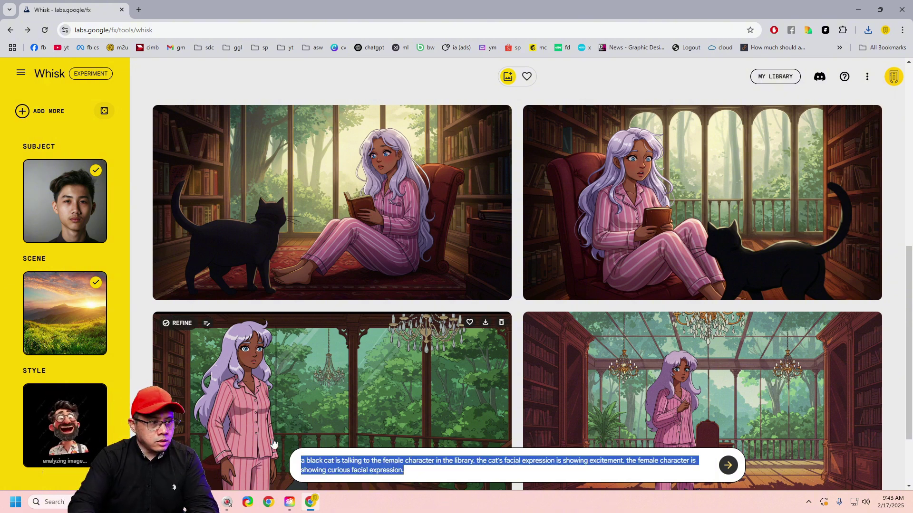
{"action": "key", "text": "BackSpace"}
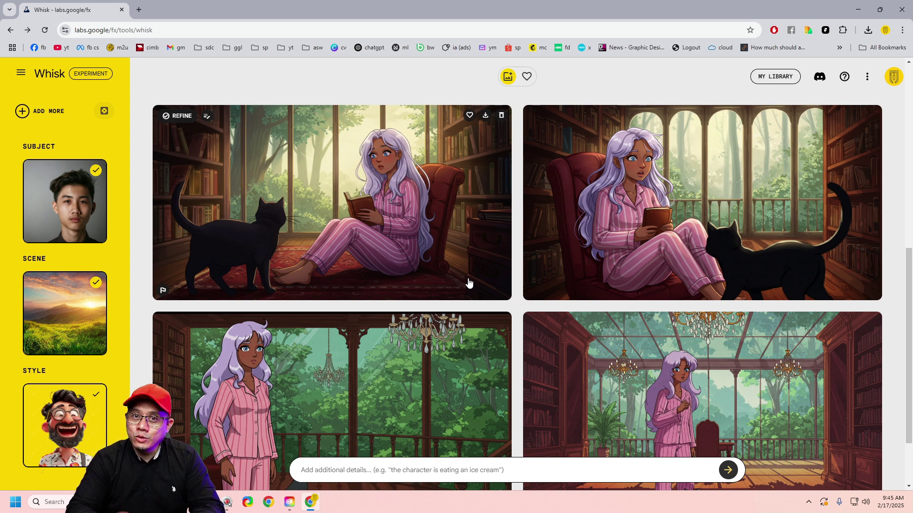
{"action": "left_click", "coordinate": [728, 470]}
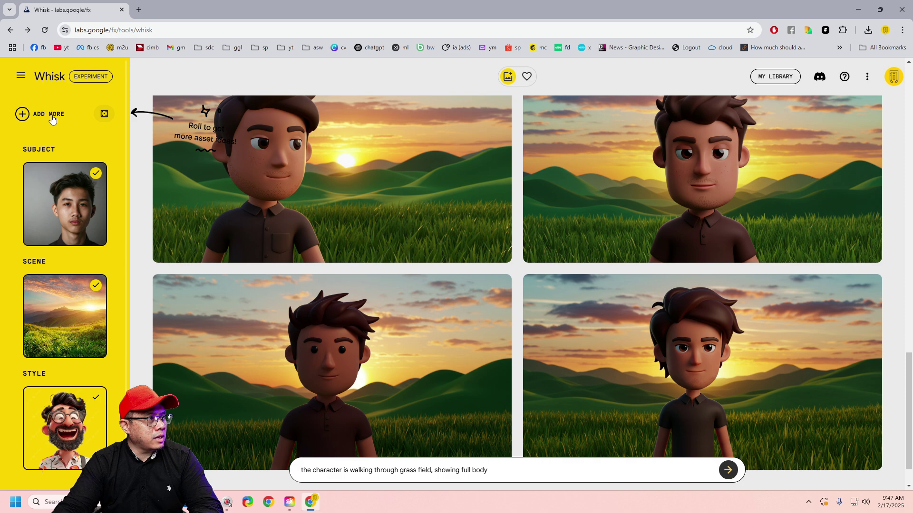
Add a second subject slot and upload the hijab-wearing woman's photo into it.
{"action": "left_click_drag", "start_coordinate": [45, 101], "coordinate": [29, 97]}
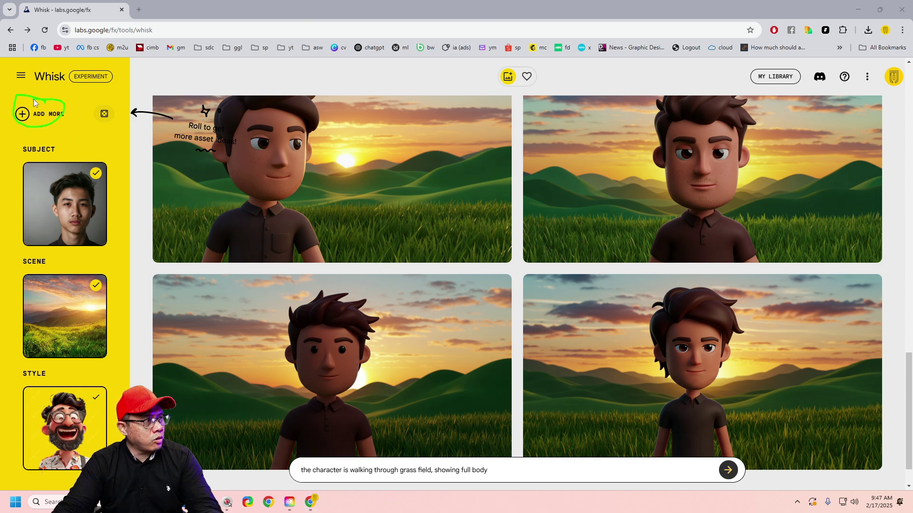
{"action": "left_click", "coordinate": [23, 114]}
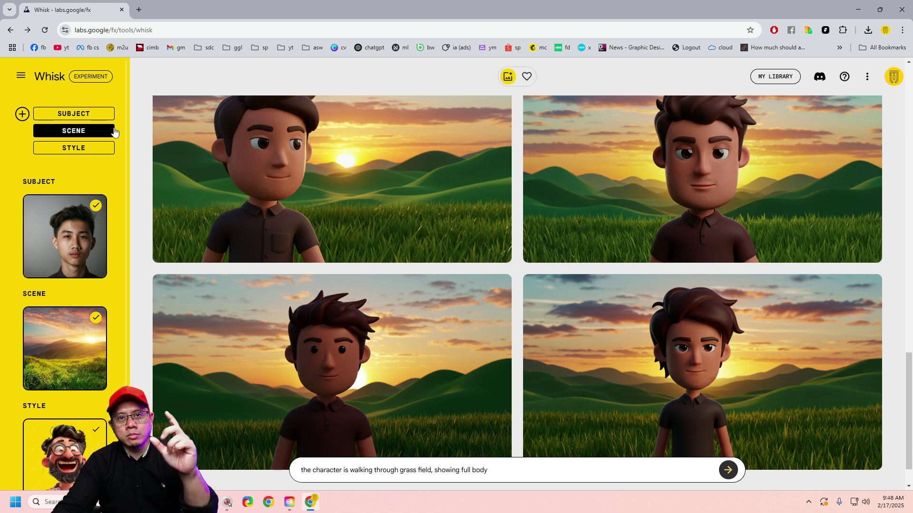
{"action": "left_click", "coordinate": [84, 118]}
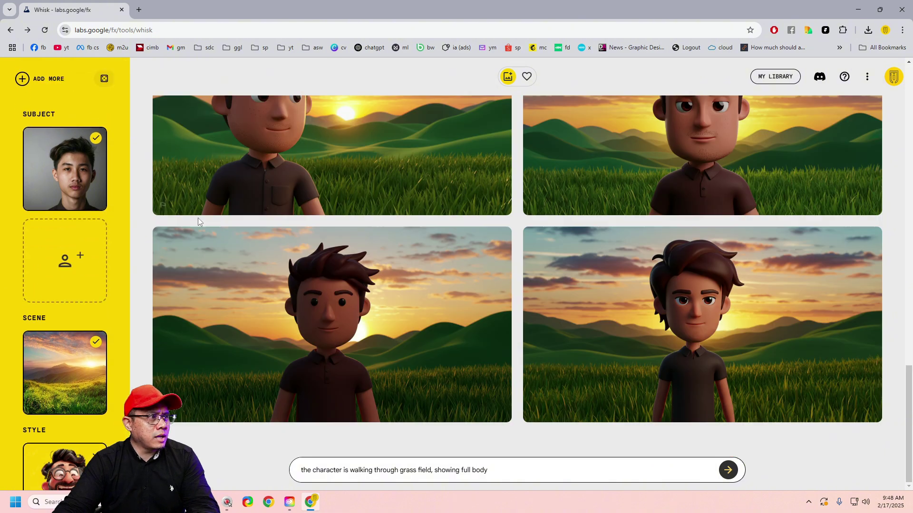
{"action": "mouse_move", "coordinate": [65, 261]}
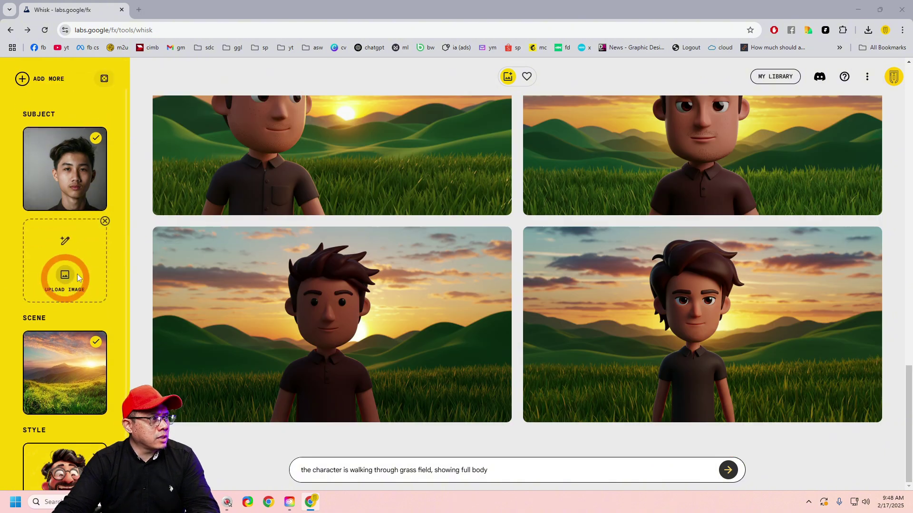
{"action": "left_click", "coordinate": [77, 275]}
{"action": "double_click", "coordinate": [270, 135]}
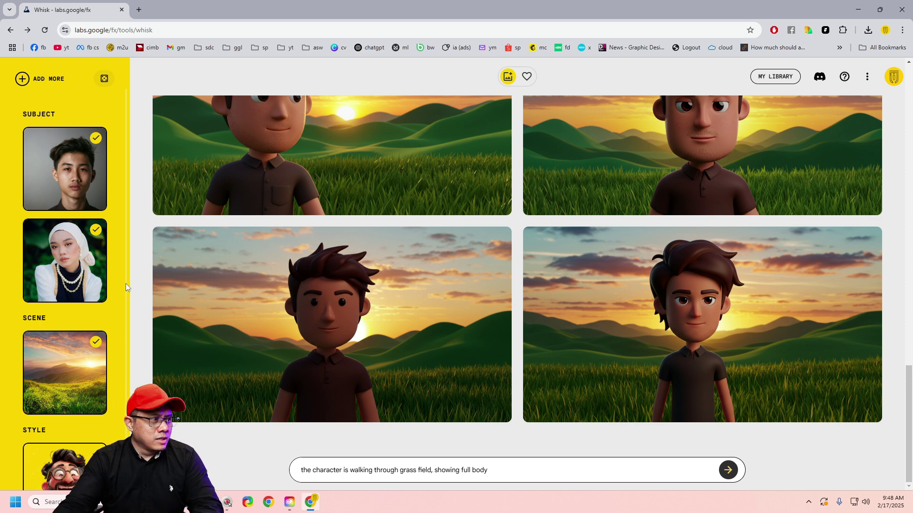
Replace the sunset hills scene with the purple flower field image, discarding an accidental street scene.
{"action": "scroll", "coordinate": [100, 362], "scroll_direction": "down", "scroll_amount": 1}
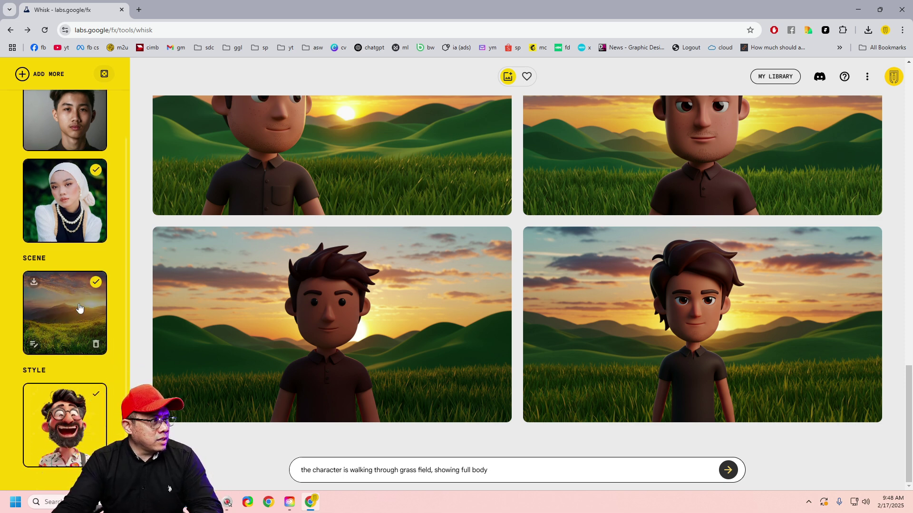
{"action": "left_click", "coordinate": [96, 344]}
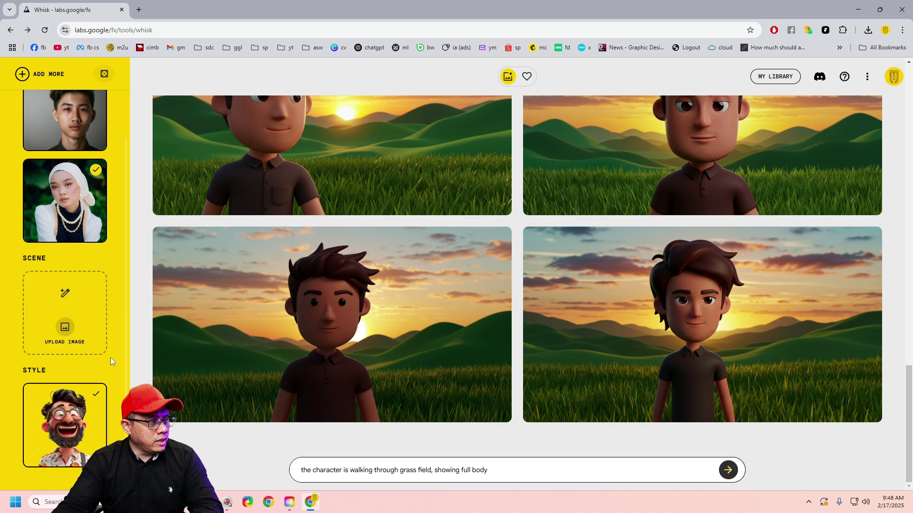
{"action": "left_click", "coordinate": [69, 332]}
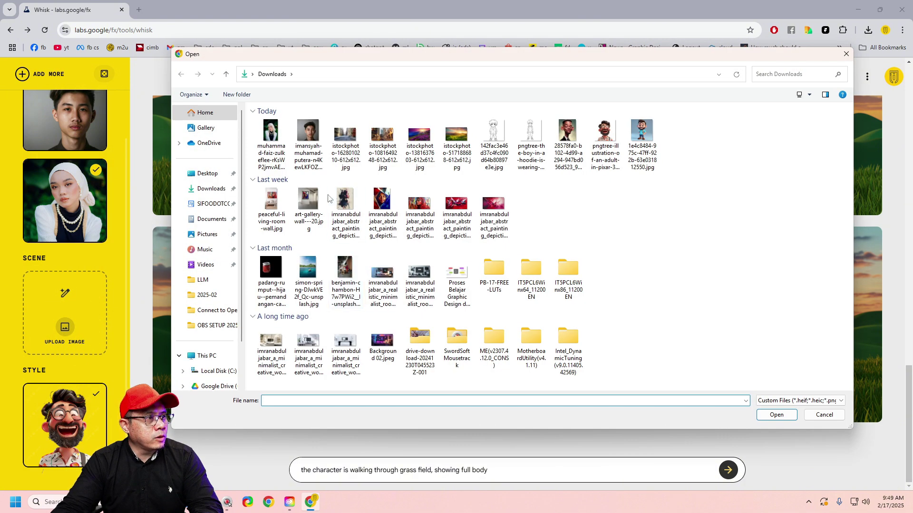
{"action": "double_click", "coordinate": [349, 141]}
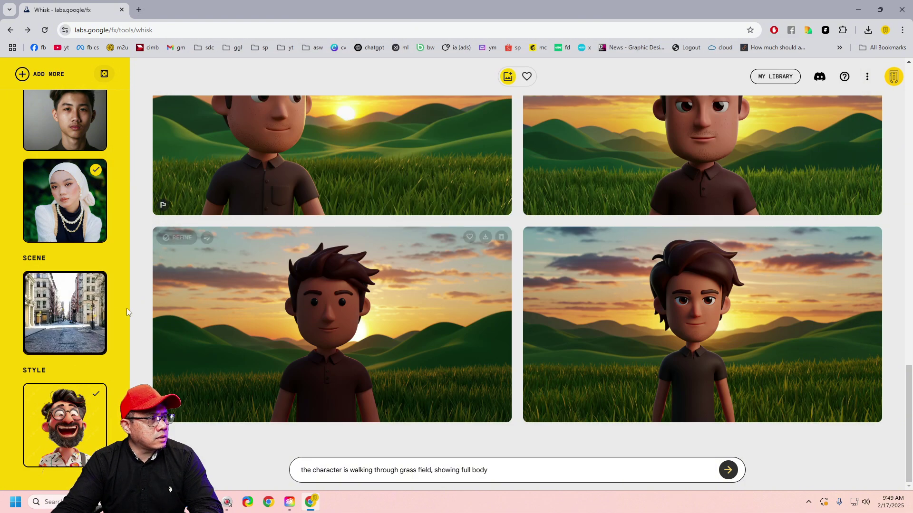
{"action": "left_click", "coordinate": [94, 345]}
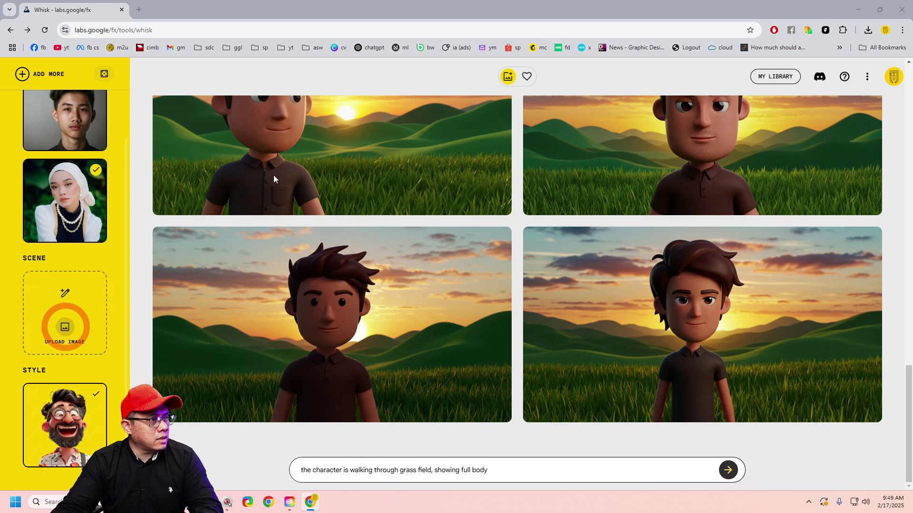
{"action": "left_click_drag", "start_coordinate": [273, 175], "coordinate": [64, 314]}
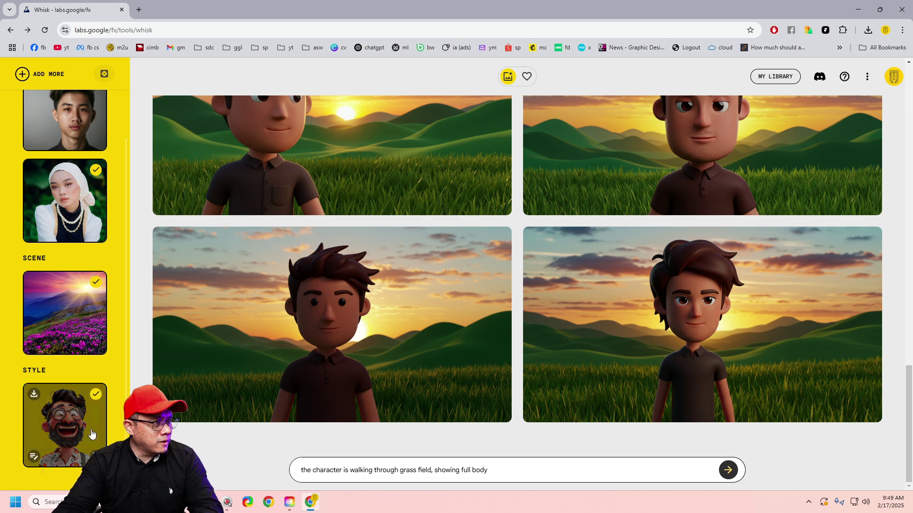
{"action": "mouse_move", "coordinate": [64, 425]}
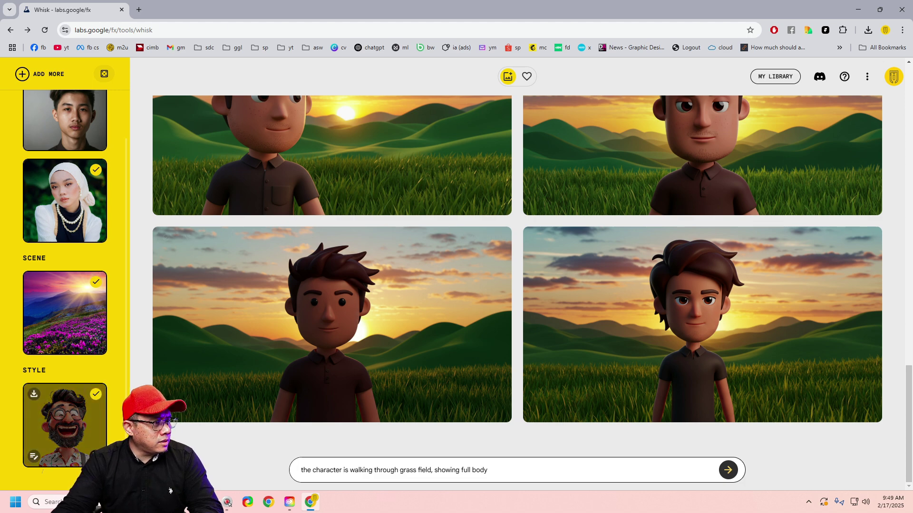
Replace the cartoon style image with the line-art sketch from Downloads.
{"action": "left_click", "coordinate": [95, 457]}
{"action": "left_click", "coordinate": [64, 440]}
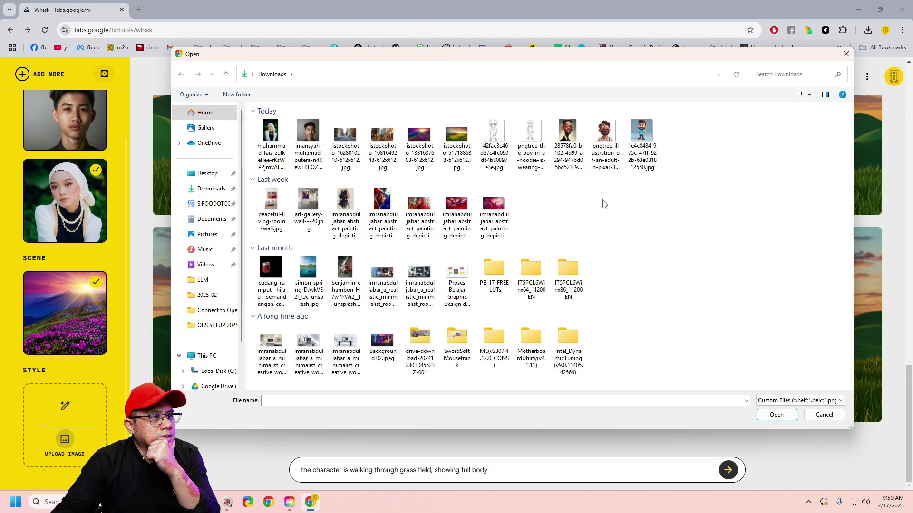
{"action": "left_click", "coordinate": [494, 138]}
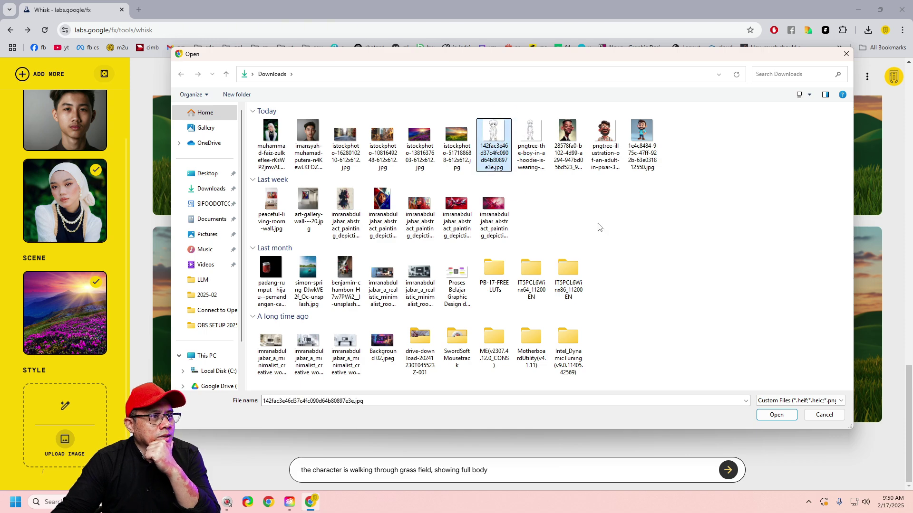
{"action": "left_click", "coordinate": [776, 415]}
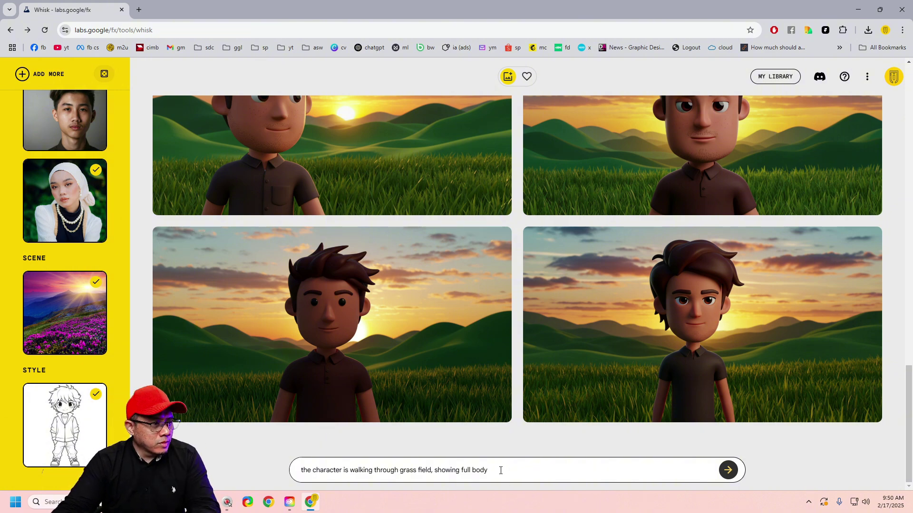
Rewrite the prompt to 'the male and the female characters are sitting…' on a bench and generate.
{"action": "key", "text": "ctrl+a"}
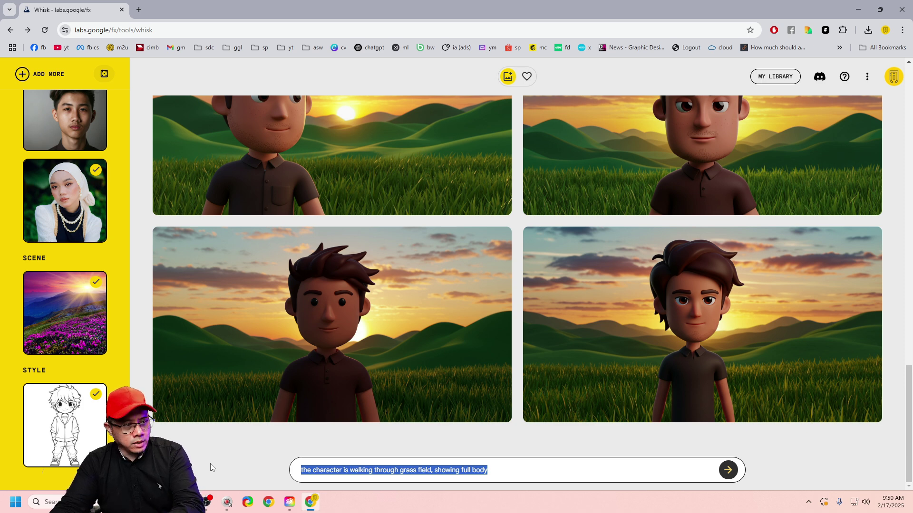
{"action": "key", "text": "BackSpace"}
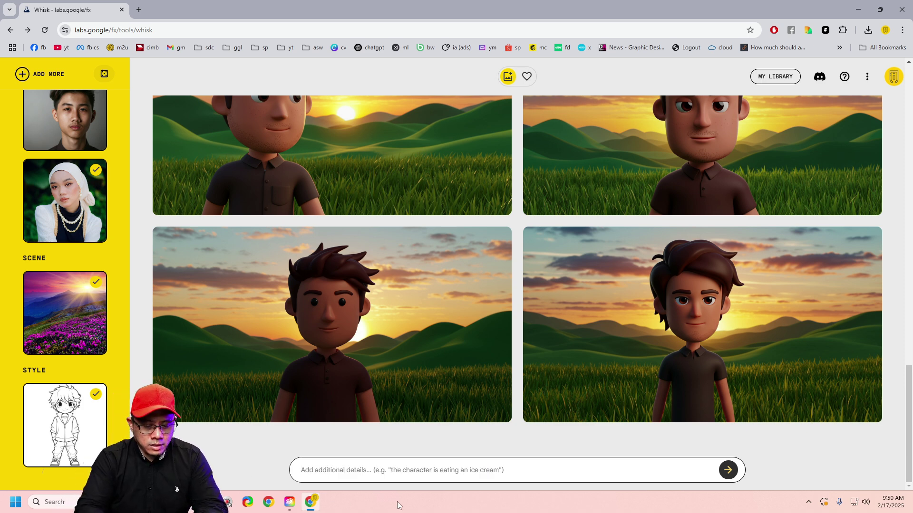
{"action": "type", "text": "the male and "}
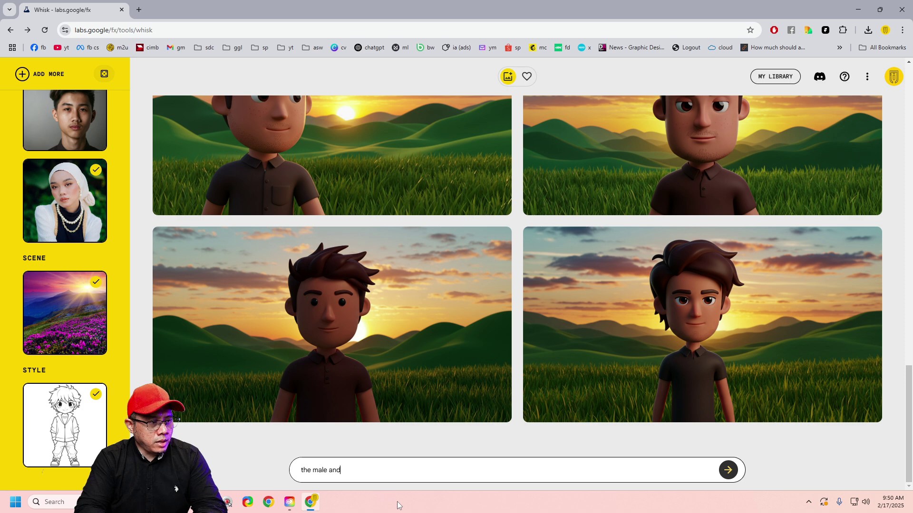
{"action": "type", "text": "te fe"}
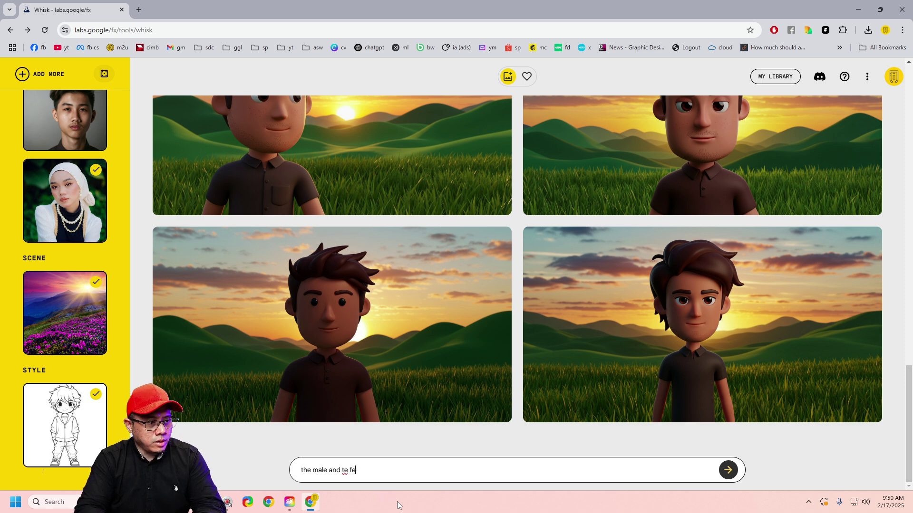
{"action": "key", "text": "BackSpace"}
{"action": "key", "text": "BackSpace"}
{"action": "key", "text": "BackSpace"}
{"action": "key", "text": "BackSpace"}
{"action": "type", "text": "he female ch"}
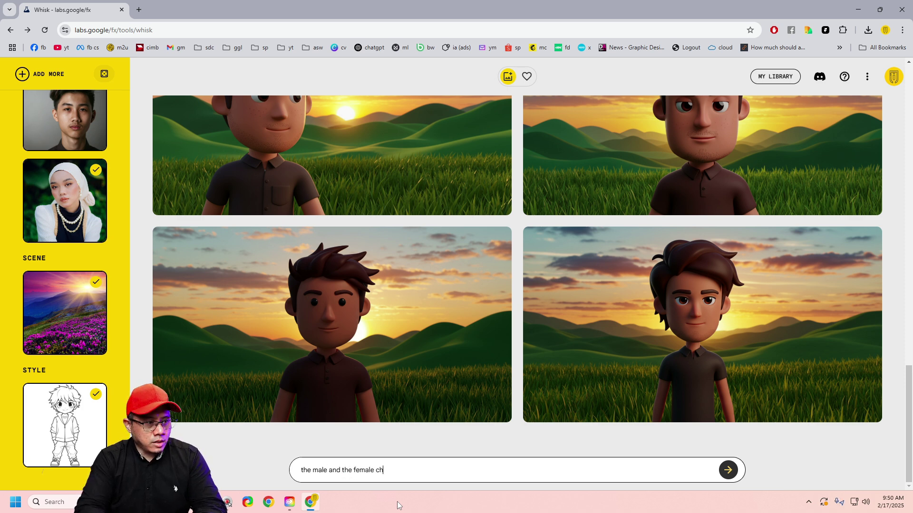
{"action": "type", "text": "aracter"}
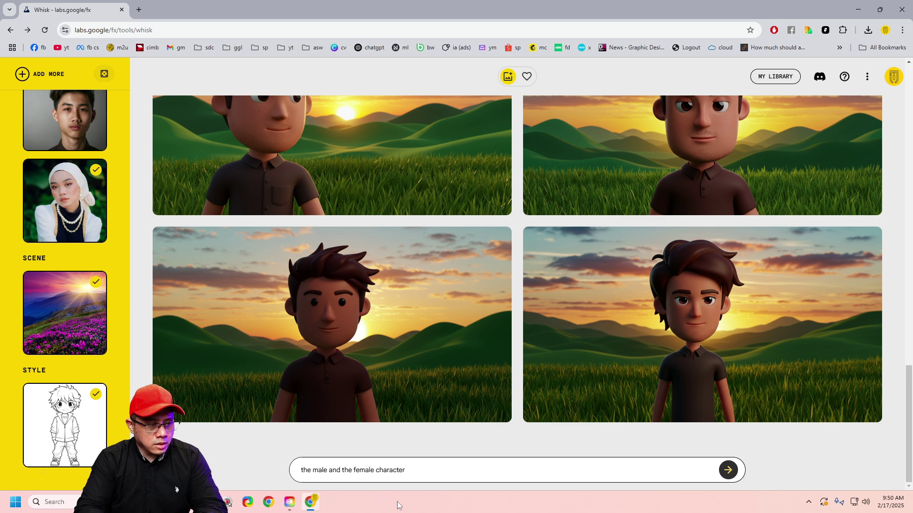
{"action": "type", "text": "s are s"}
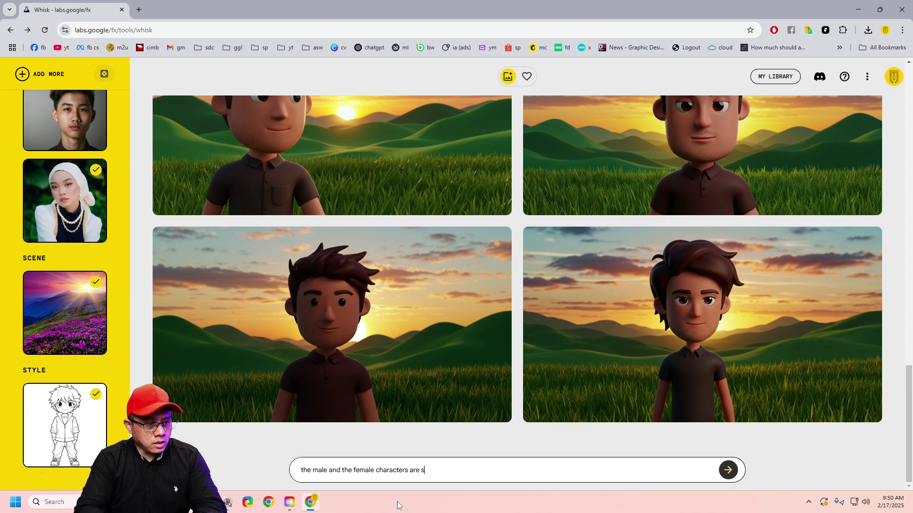
{"action": "type", "text": "itting on a bench in the garden. they are talking to each other."}
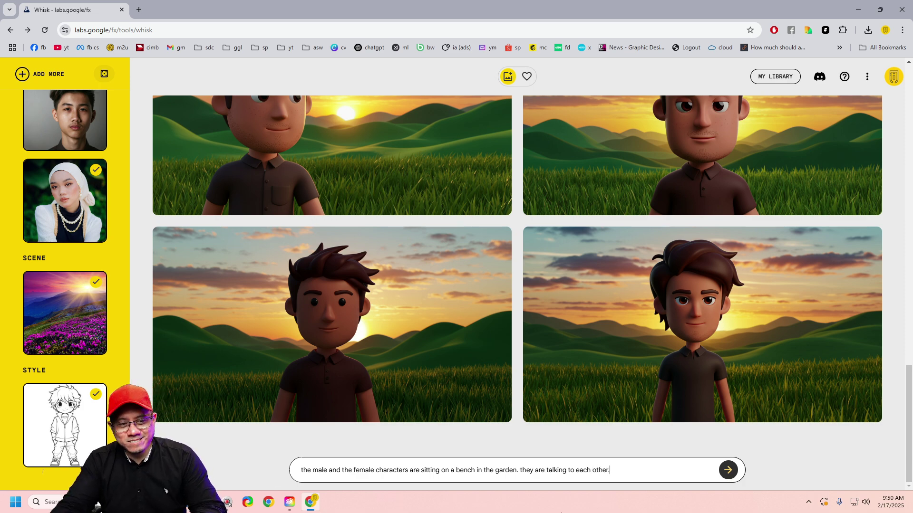
{"action": "left_click", "coordinate": [728, 470]}
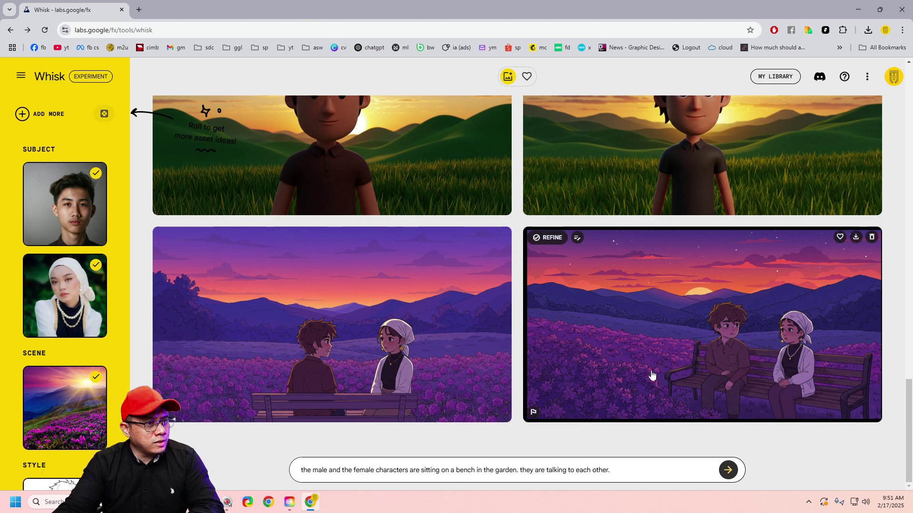
{"action": "mouse_move", "coordinate": [331, 324]}
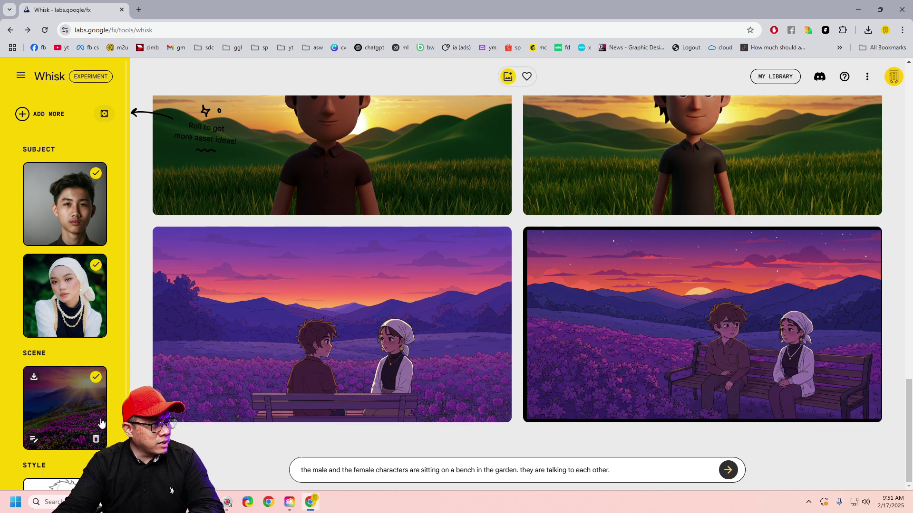
{"action": "mouse_move", "coordinate": [309, 360]}
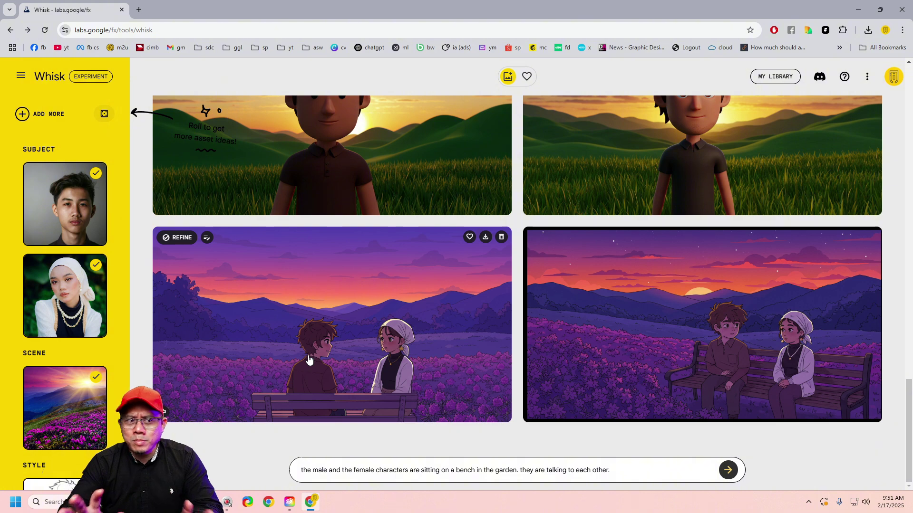
Regenerate with 'no colors, just drawing outline' added, producing line-art bench images.
{"action": "scroll", "coordinate": [105, 443], "scroll_direction": "down", "scroll_amount": 2}
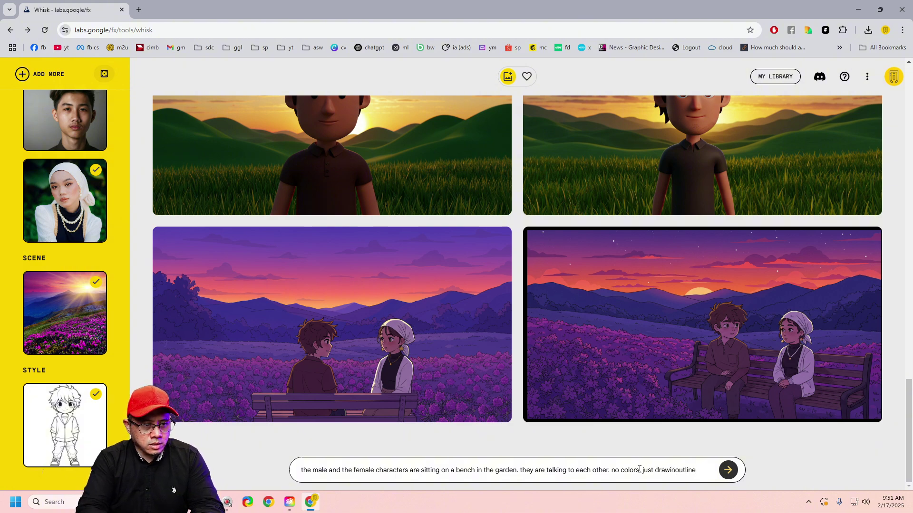
{"action": "type", "text": "g"}
{"action": "left_click", "coordinate": [732, 473]}
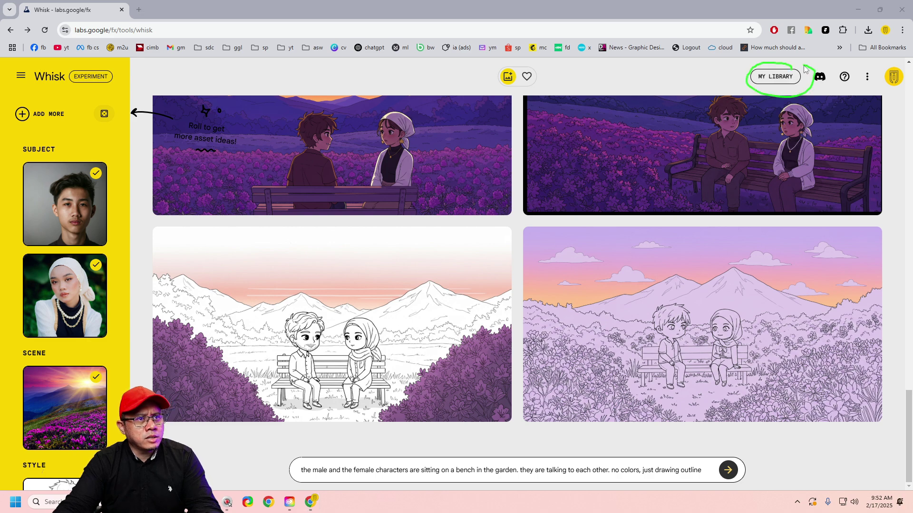
Open My library and scroll through the generated images to find the February 14 ones.
{"action": "left_click", "coordinate": [771, 81]}
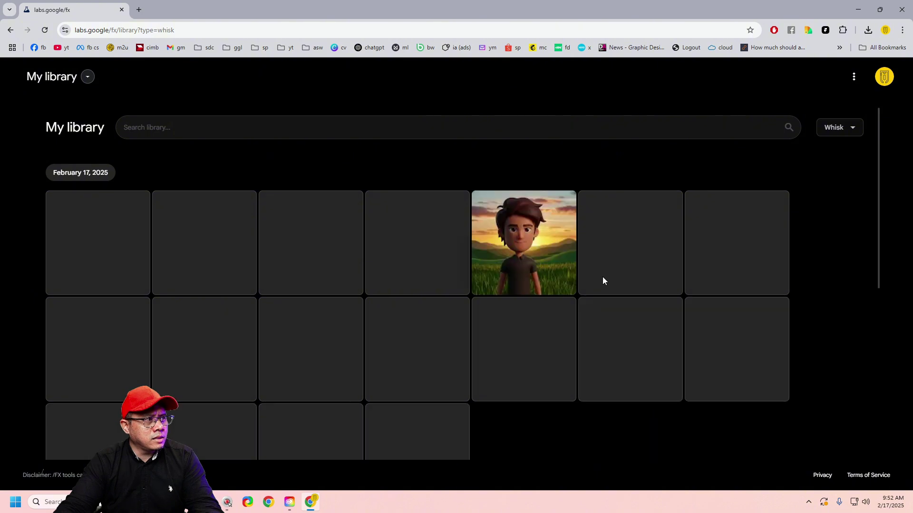
{"action": "scroll", "coordinate": [732, 367], "scroll_direction": "down", "scroll_amount": 4}
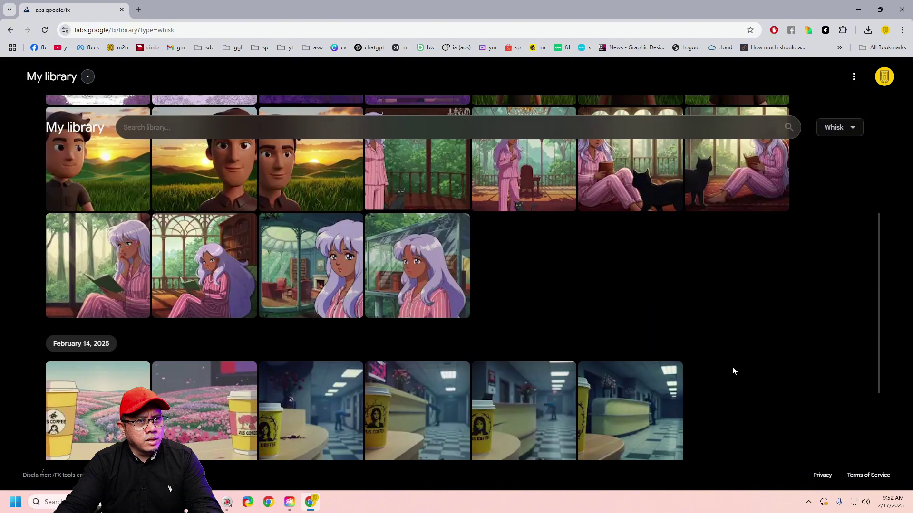
{"action": "scroll", "coordinate": [732, 370], "scroll_direction": "down", "scroll_amount": 2}
{"action": "scroll", "coordinate": [731, 375], "scroll_direction": "up", "scroll_amount": 2}
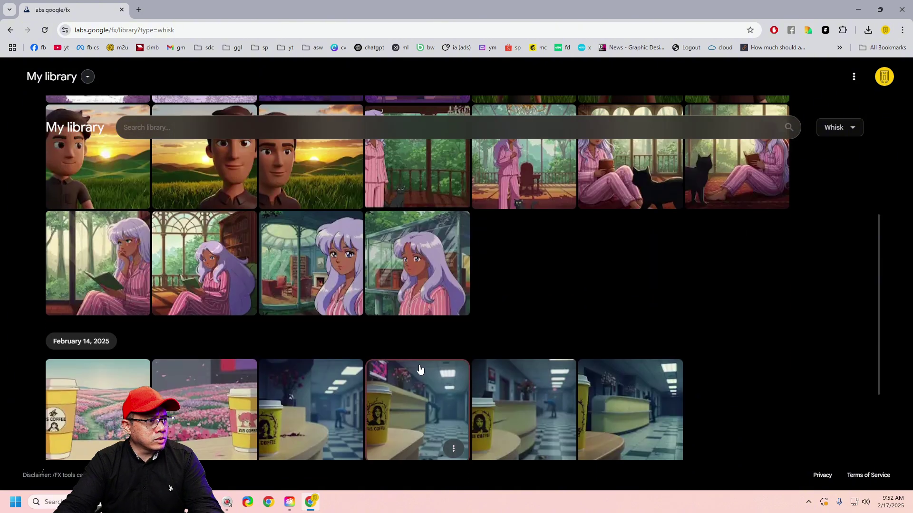
{"action": "scroll", "coordinate": [419, 376], "scroll_direction": "up", "scroll_amount": 4}
{"action": "scroll", "coordinate": [446, 385], "scroll_direction": "down", "scroll_amount": 3}
{"action": "scroll", "coordinate": [467, 383], "scroll_direction": "up", "scroll_amount": 1}
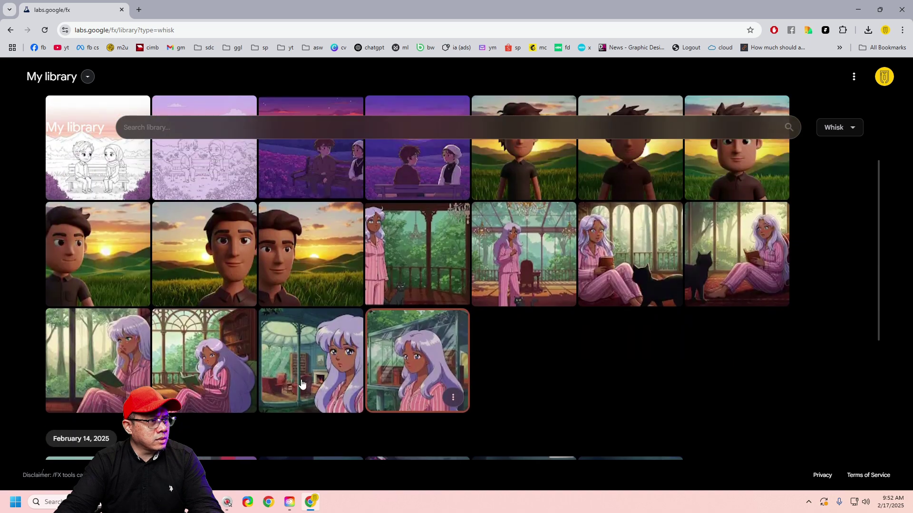
{"action": "scroll", "coordinate": [654, 292], "scroll_direction": "down", "scroll_amount": 1}
{"action": "scroll", "coordinate": [684, 306], "scroll_direction": "down", "scroll_amount": 3}
Delete the six February 14 coffee-cup images and reload the library.
{"action": "left_click", "coordinate": [665, 354]}
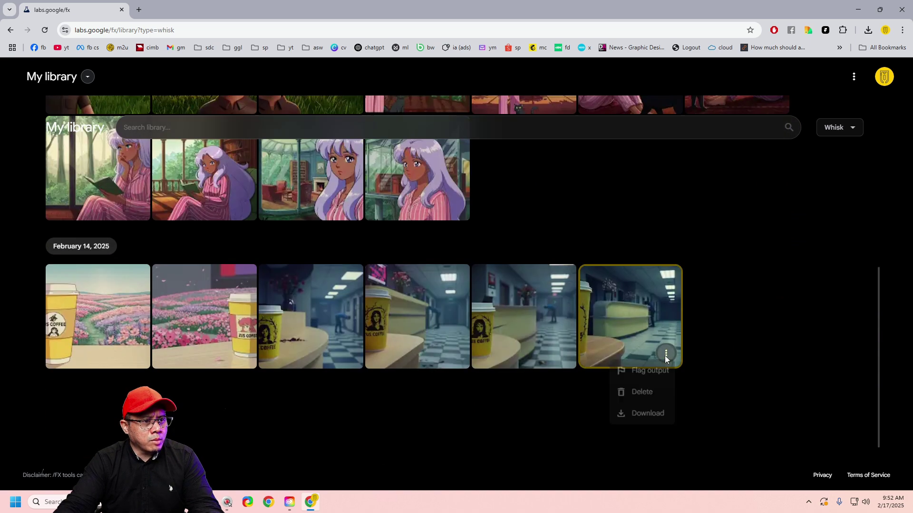
{"action": "left_click", "coordinate": [640, 394]}
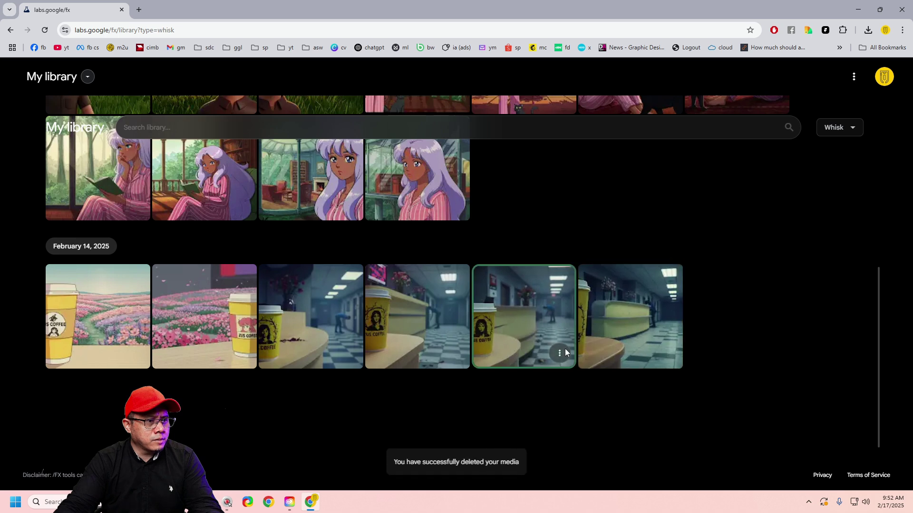
{"action": "left_click", "coordinate": [559, 353]}
{"action": "left_click", "coordinate": [549, 397]}
{"action": "left_click", "coordinate": [454, 353]}
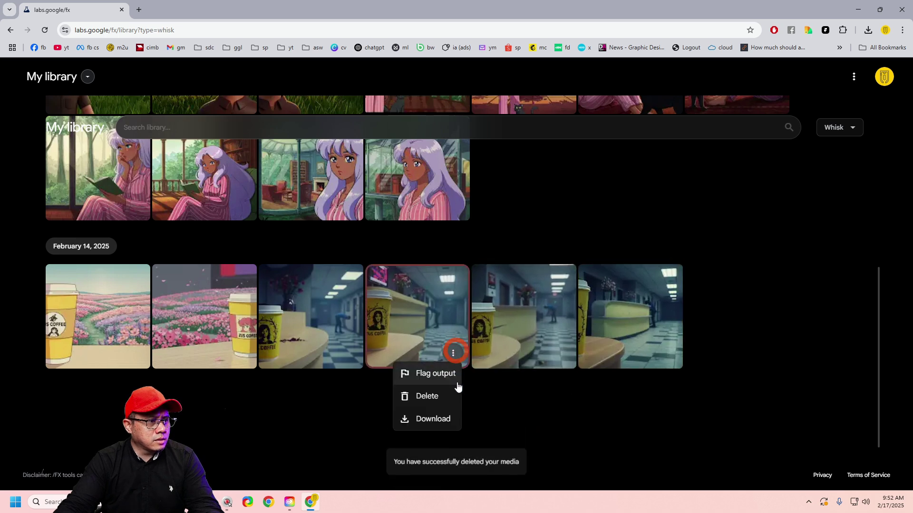
{"action": "left_click", "coordinate": [428, 396]}
{"action": "left_click", "coordinate": [347, 353]}
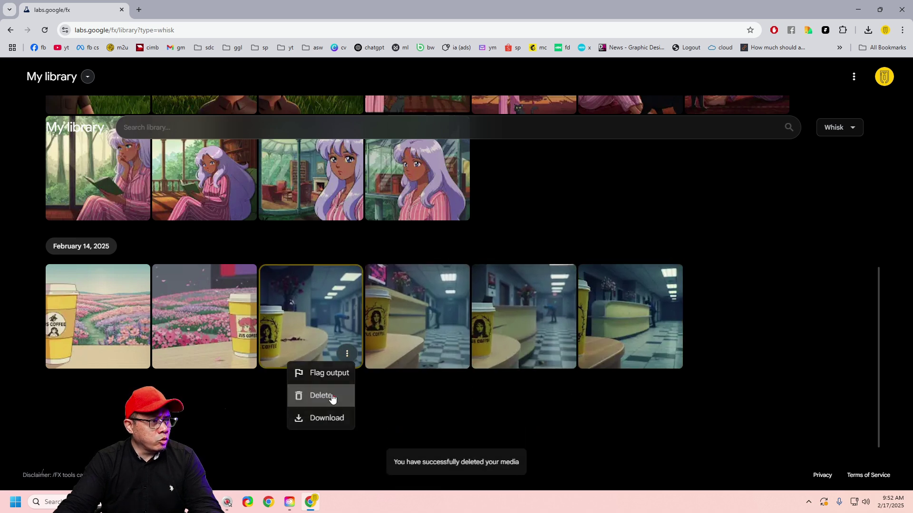
{"action": "left_click", "coordinate": [332, 398]}
{"action": "left_click", "coordinate": [241, 353]}
{"action": "left_click", "coordinate": [215, 396]}
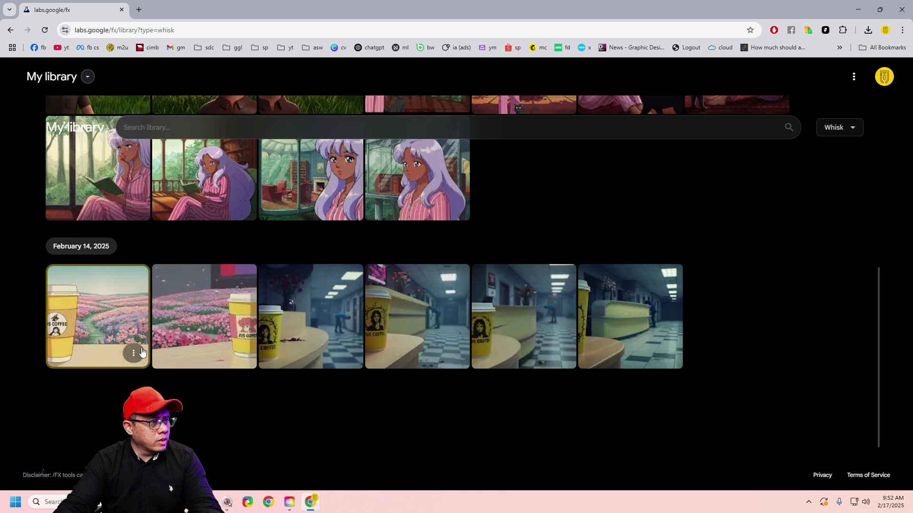
{"action": "left_click", "coordinate": [133, 353]}
{"action": "left_click", "coordinate": [109, 396]}
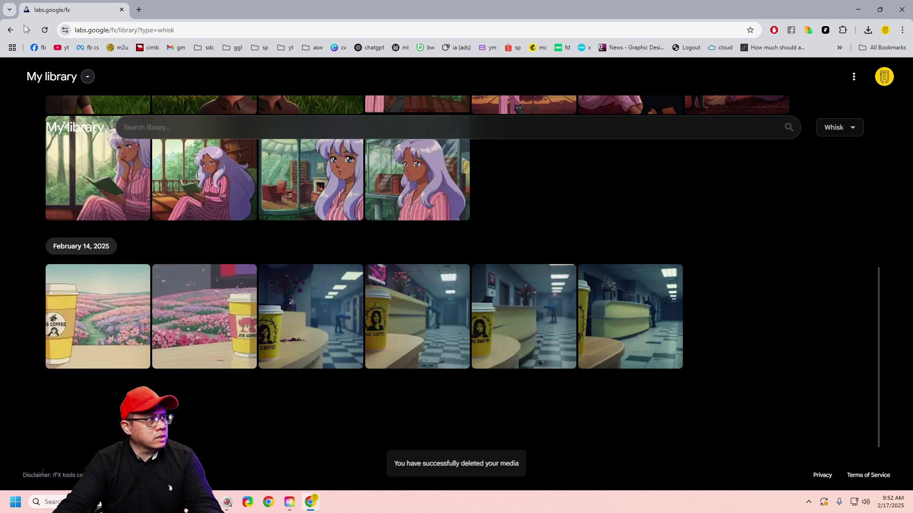
{"action": "left_click", "coordinate": [45, 30]}
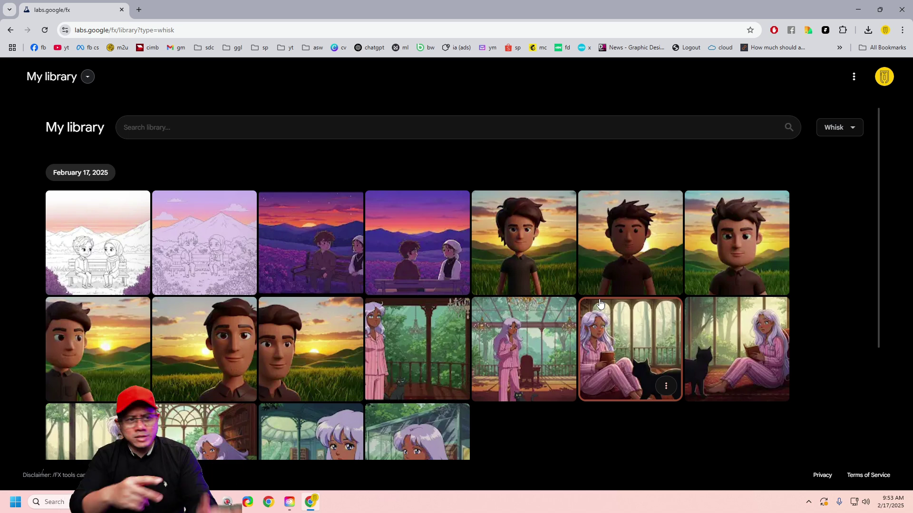
{"action": "mouse_move", "coordinate": [98, 242]}
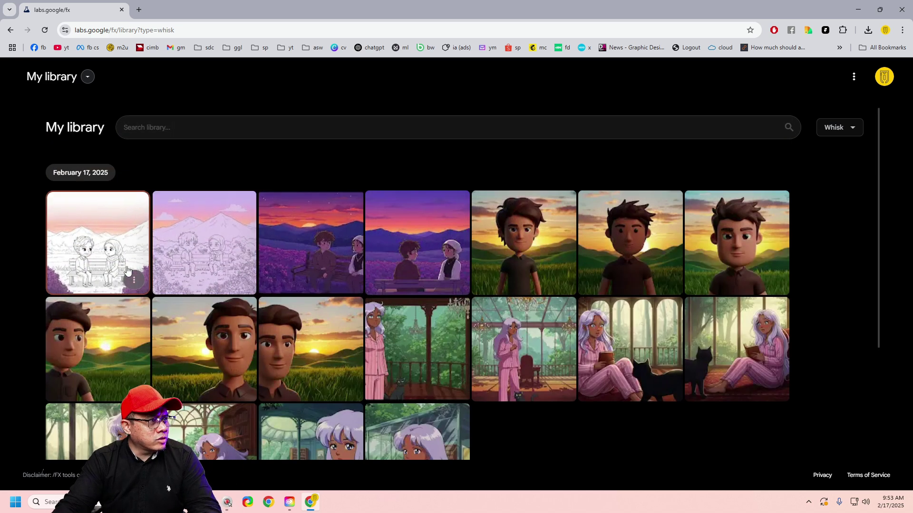
Download the first line-art bench image as image_fx_.jpg to Downloads and open it.
{"action": "left_click", "coordinate": [134, 280]}
{"action": "left_click", "coordinate": [102, 347]}
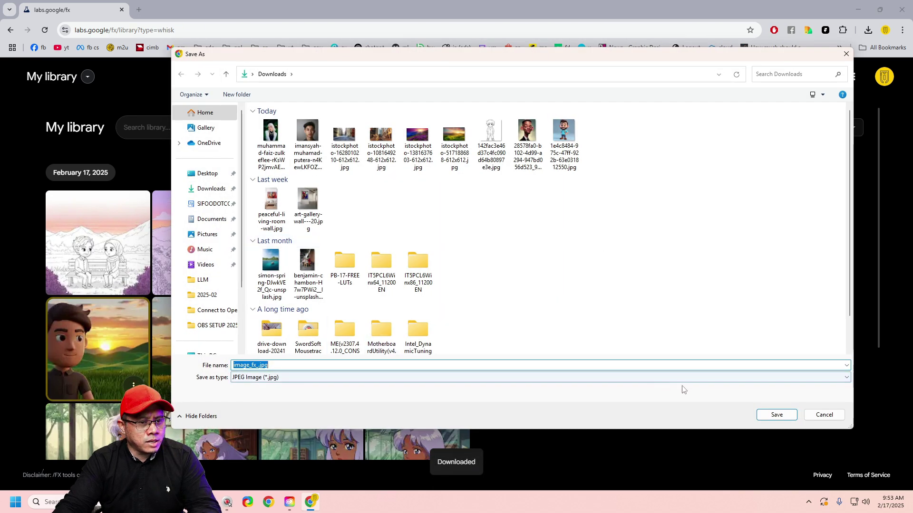
{"action": "left_click", "coordinate": [777, 415]}
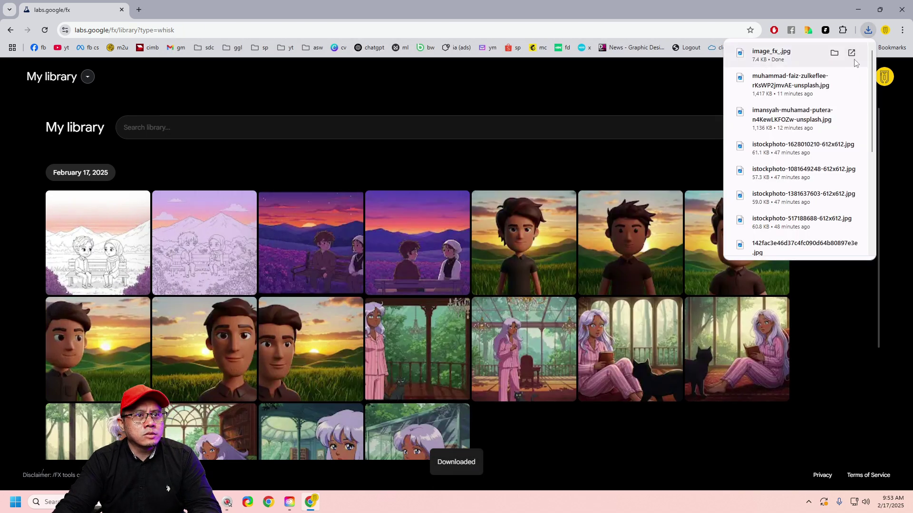
{"action": "left_click", "coordinate": [851, 53]}
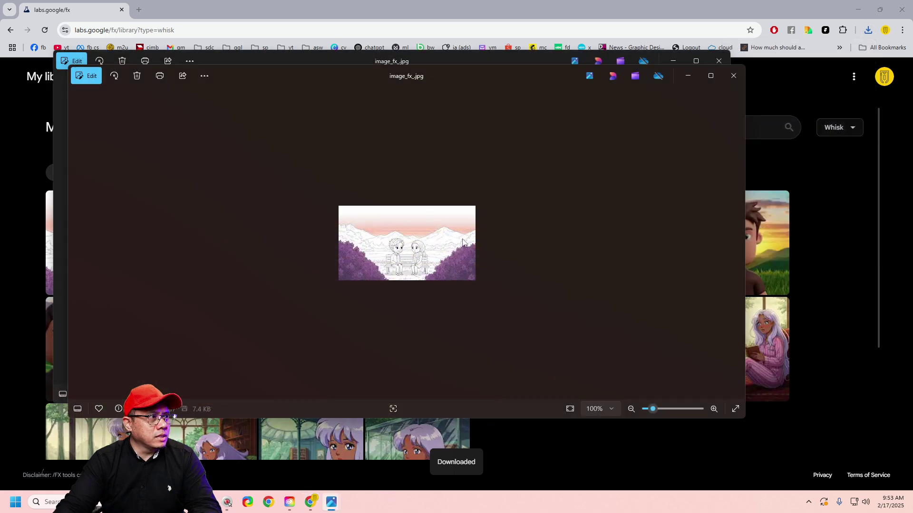
Close the duplicate viewer, confirm the image is only 288 x 157, and close Photos.
{"action": "left_click", "coordinate": [732, 76]}
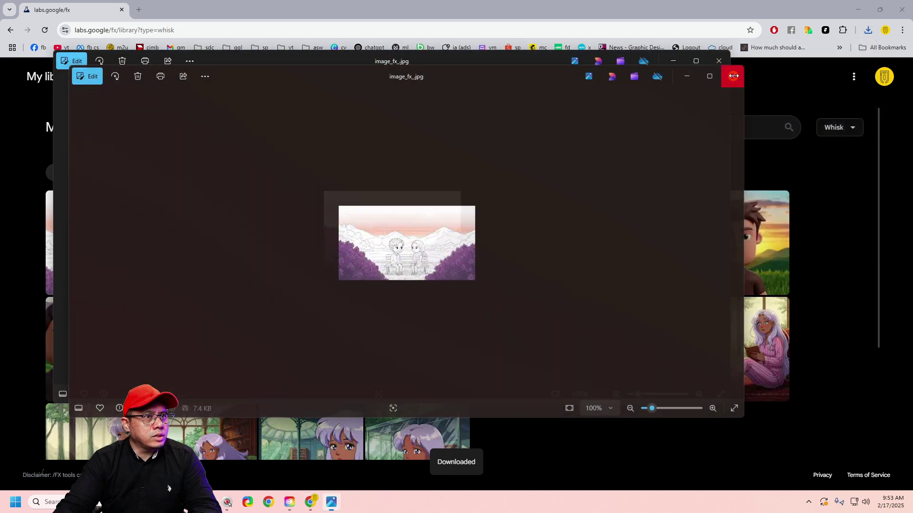
{"action": "left_click_drag", "start_coordinate": [501, 64], "coordinate": [578, 93]}
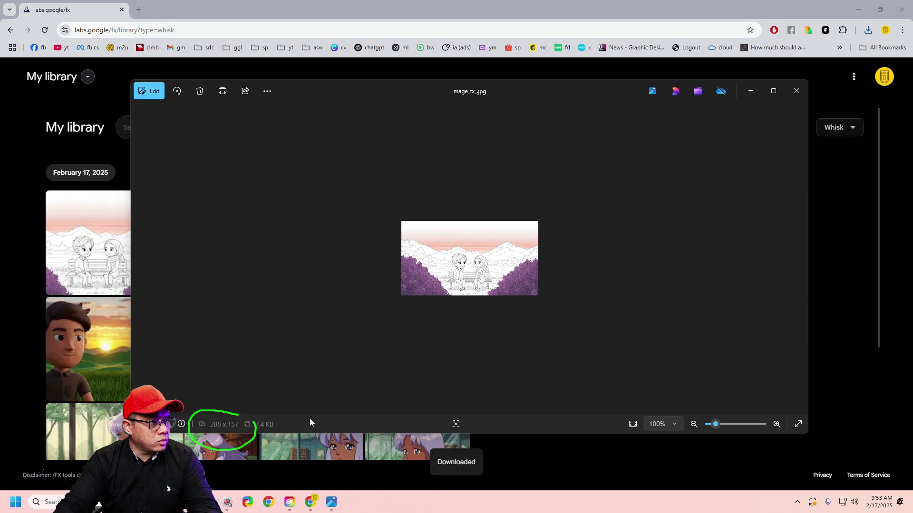
{"action": "key", "text": "alt+F4"}
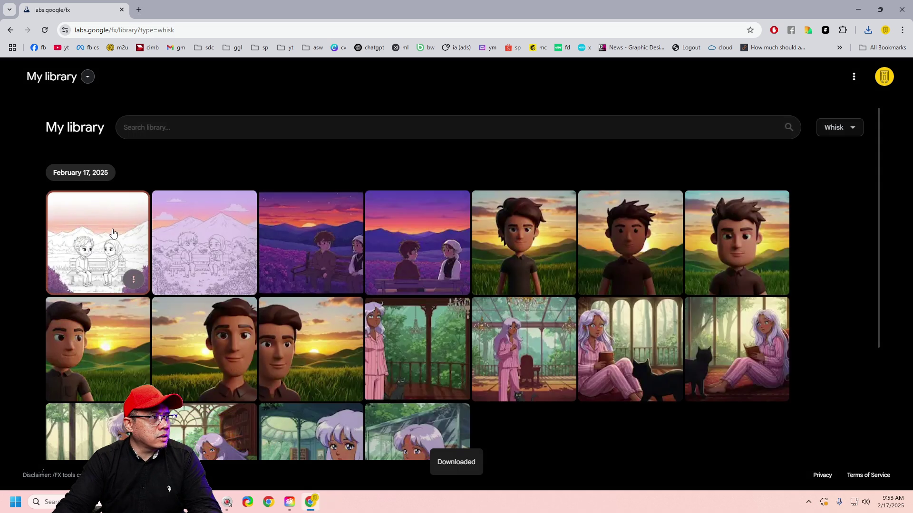
Download the enlarged line-art bench couple image to Downloads and open image_fx_ (1).jpg.
{"action": "left_click", "coordinate": [113, 232]}
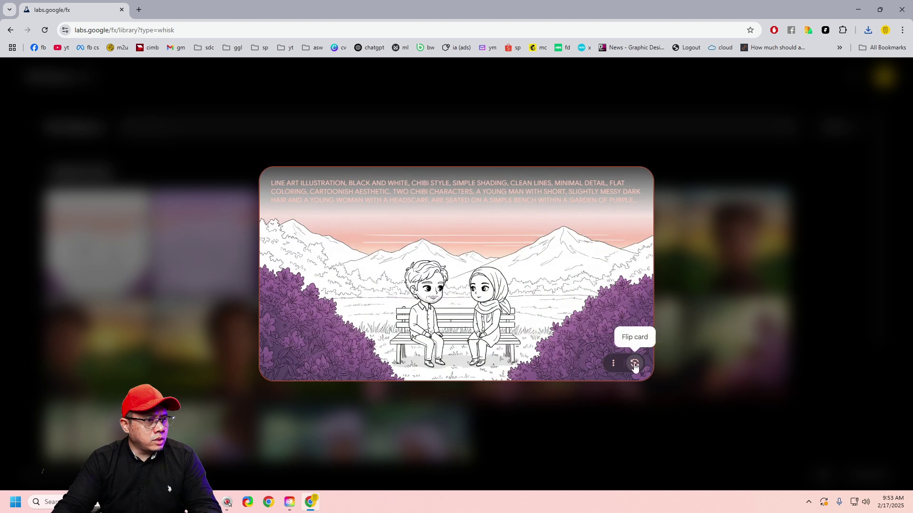
{"action": "left_click", "coordinate": [613, 364]}
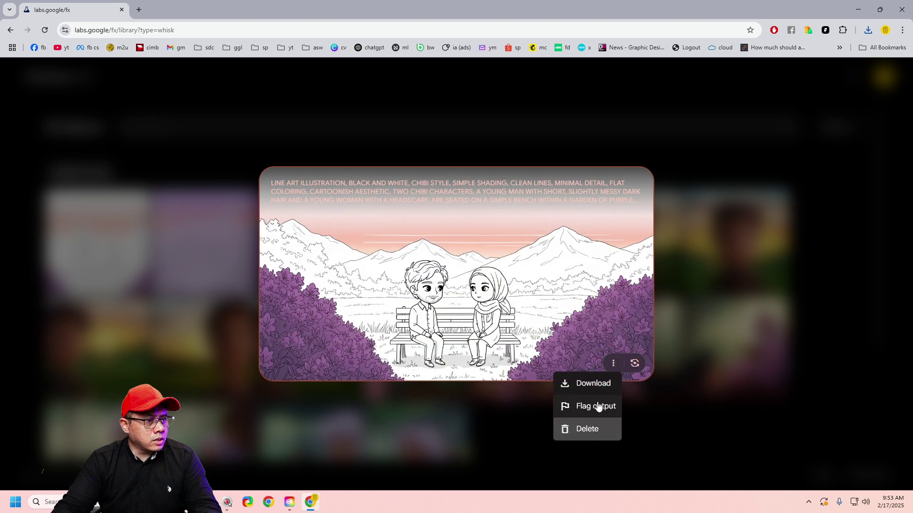
{"action": "left_click", "coordinate": [590, 382]}
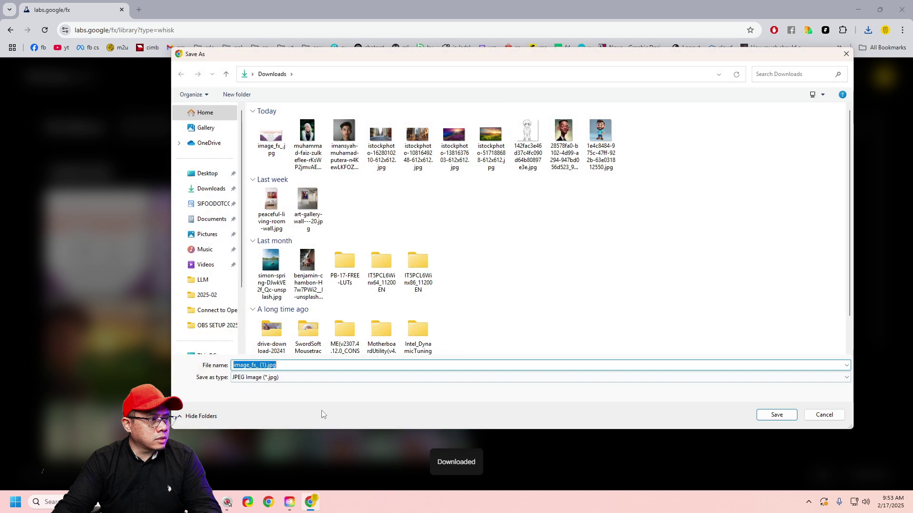
{"action": "left_click", "coordinate": [774, 415]}
{"action": "left_click", "coordinate": [851, 53]}
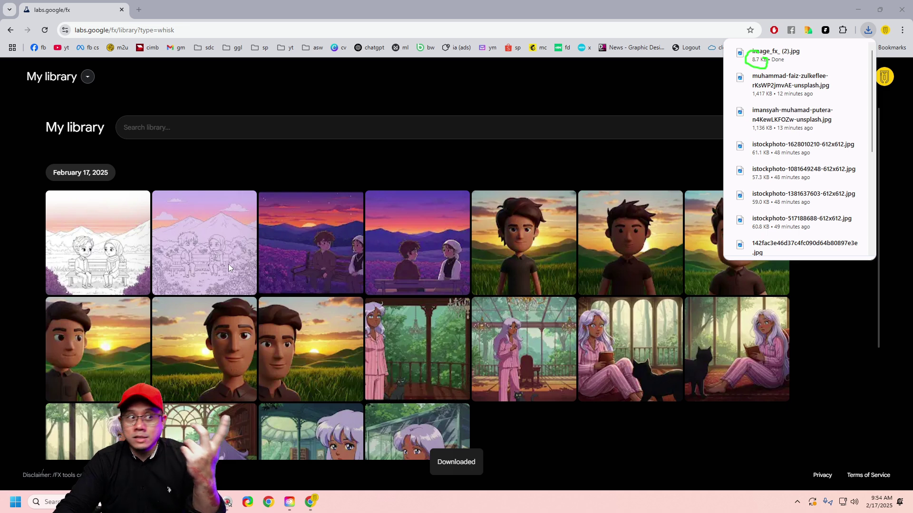
Enlarge and download the purple sunset bench couple image, saving it to Downloads.
{"action": "left_click", "coordinate": [412, 243]}
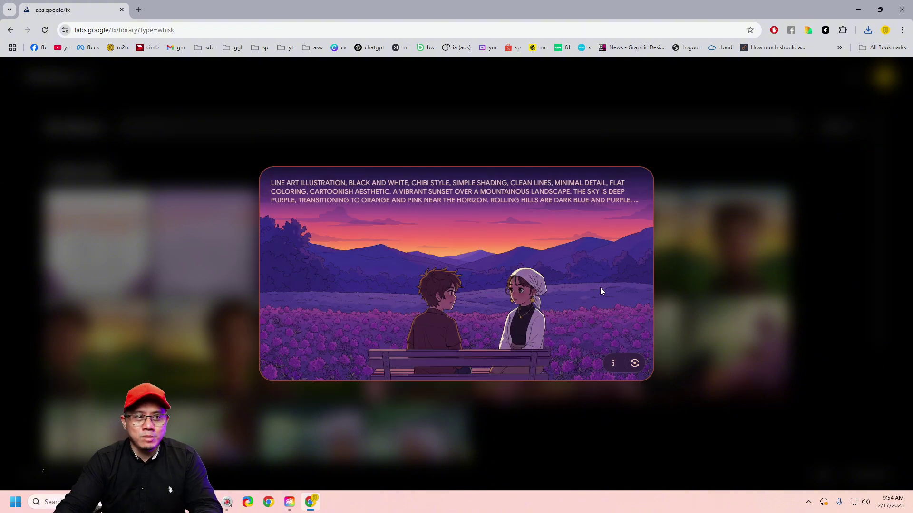
{"action": "left_click", "coordinate": [614, 364]}
{"action": "left_click", "coordinate": [592, 381]}
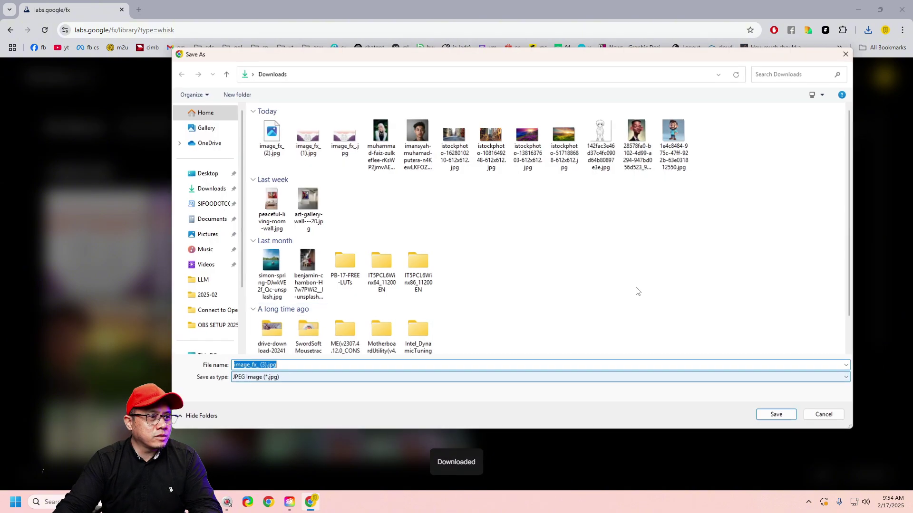
{"action": "key", "text": "Return"}
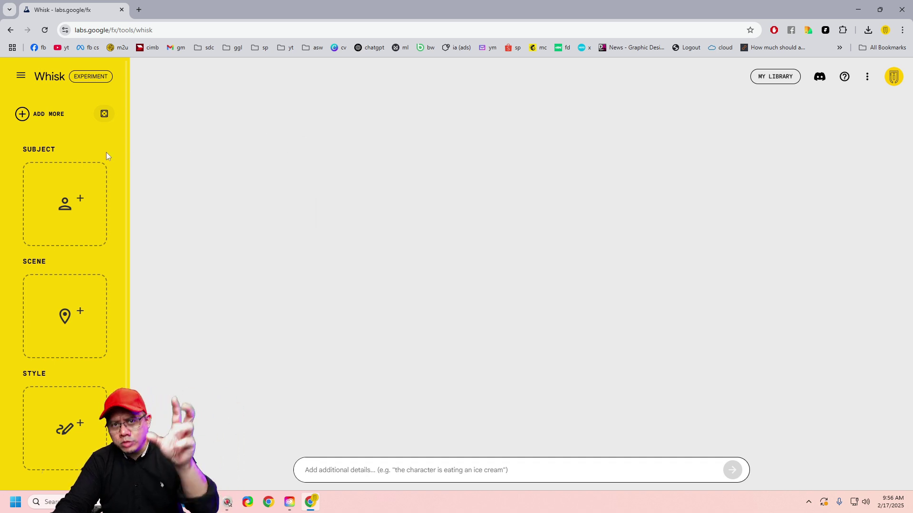
Load the Sticker template, putting the orange cat-with-drink sticker in the Style slot.
{"action": "left_click", "coordinate": [21, 77]}
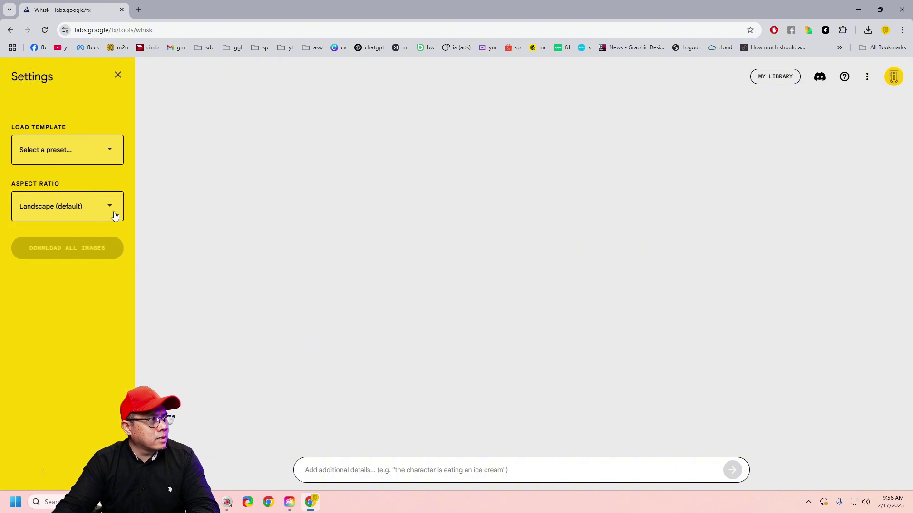
{"action": "left_click", "coordinate": [65, 155]}
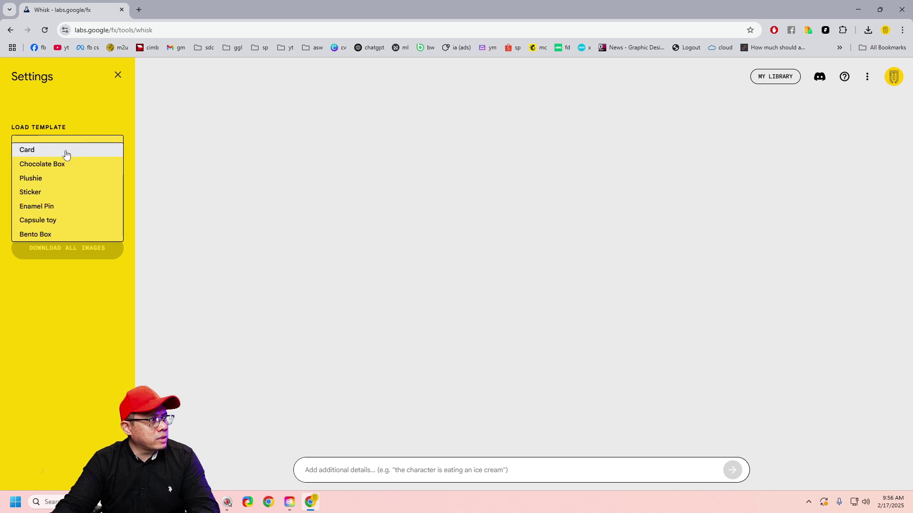
{"action": "left_click", "coordinate": [55, 193]}
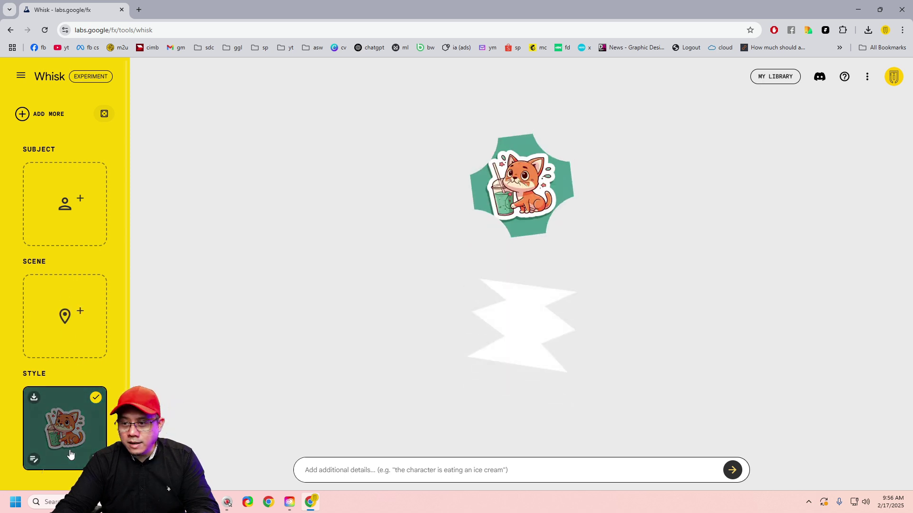
{"action": "mouse_move", "coordinate": [64, 204]}
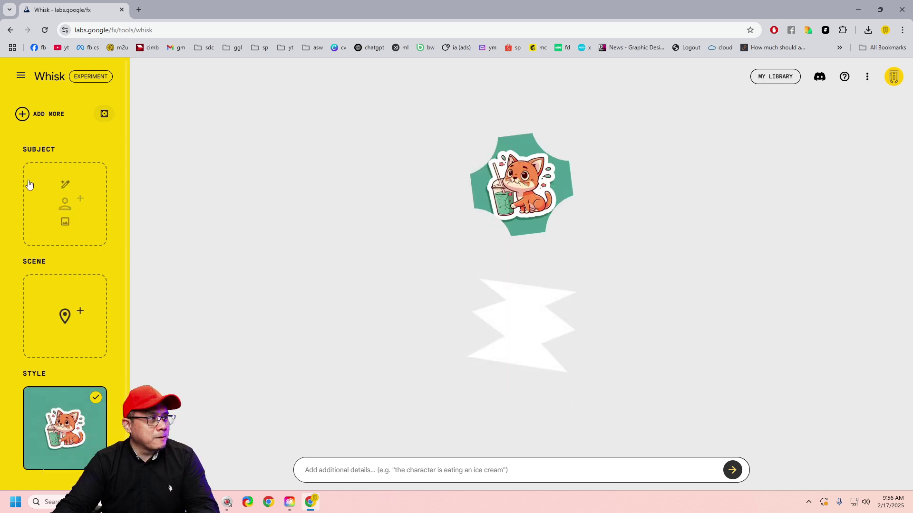
Upload the white-headscarf woman's photo as the Subject and start the prompt 'the character is lau…'.
{"action": "left_click", "coordinate": [65, 219]}
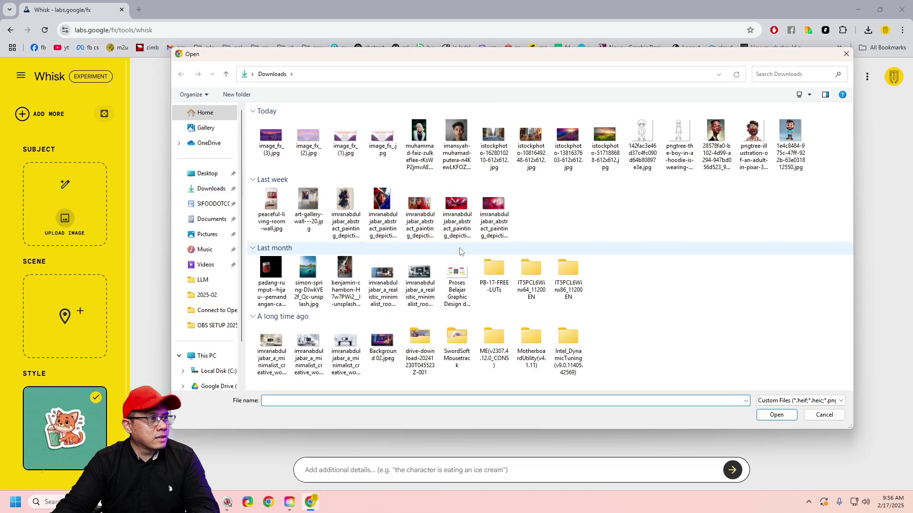
{"action": "double_click", "coordinate": [420, 136]}
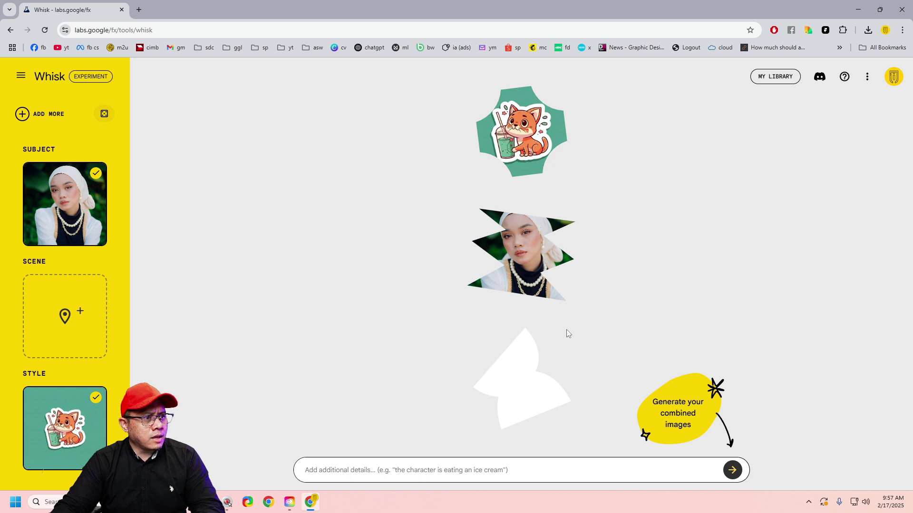
{"action": "left_click", "coordinate": [500, 470]}
{"action": "type", "text": "the character is laughing"}
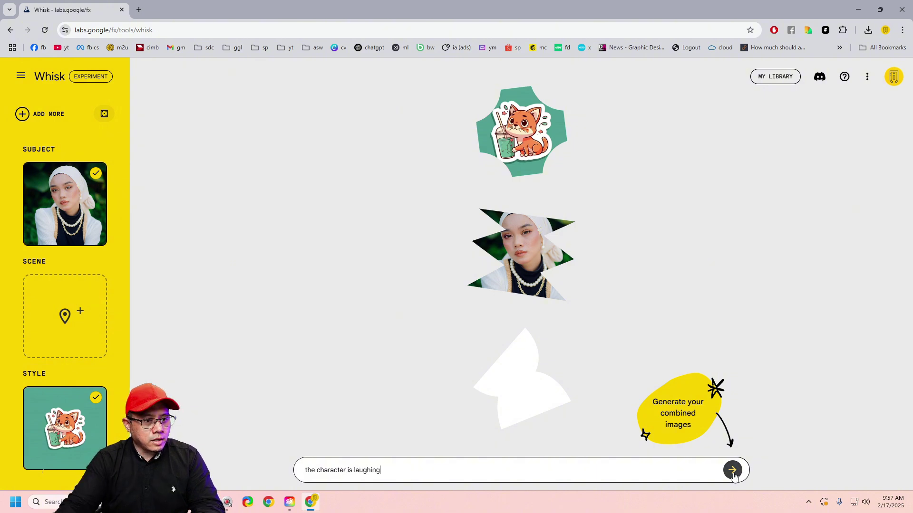
Generate stickers from 'the character is laughing' and open the first sticker's detailed description.
{"action": "left_click", "coordinate": [733, 470]}
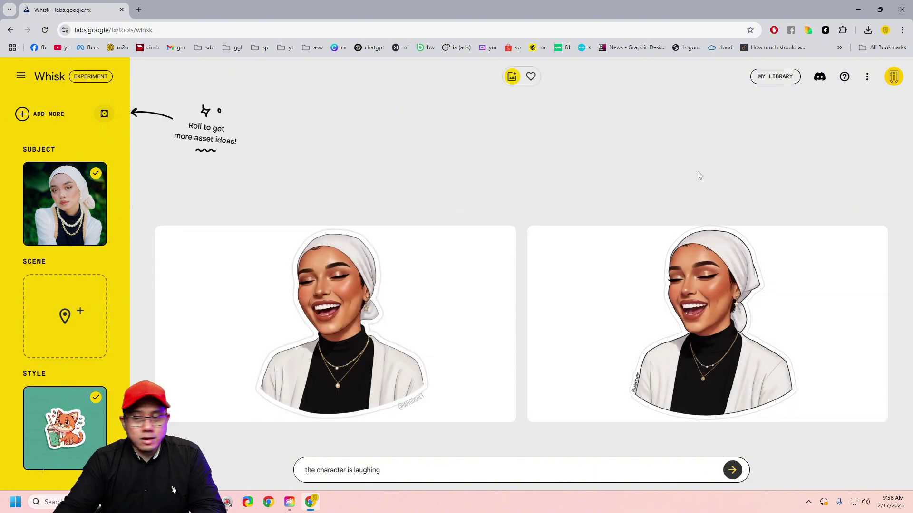
{"action": "mouse_move", "coordinate": [335, 324]}
{"action": "left_click", "coordinate": [362, 305]}
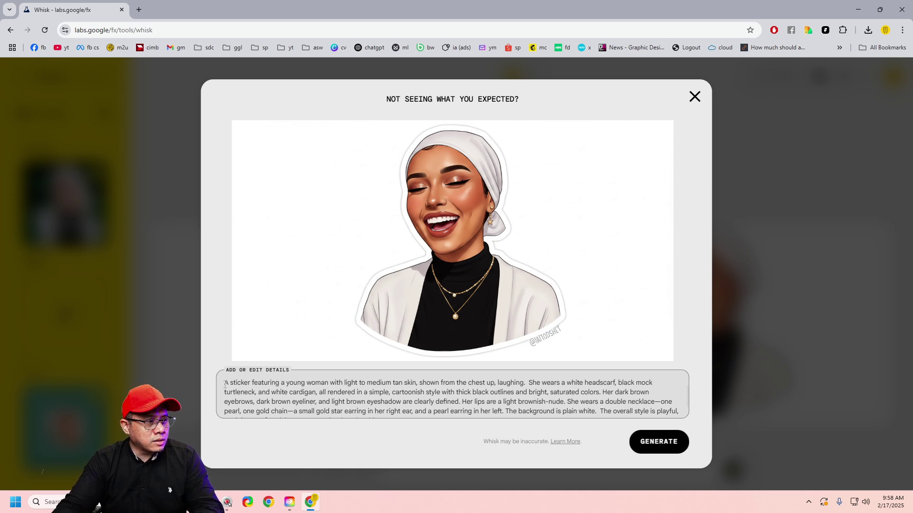
Highlight the laughing sticker's full description text in the Add or Edit Details box.
{"action": "left_click_drag", "start_coordinate": [226, 383], "coordinate": [542, 425]}
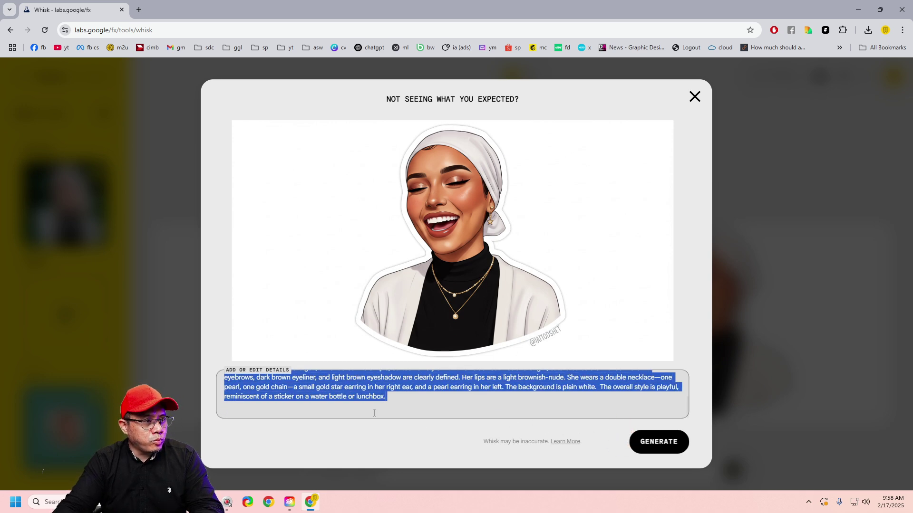
{"action": "left_click_drag", "start_coordinate": [374, 413], "coordinate": [216, 360]}
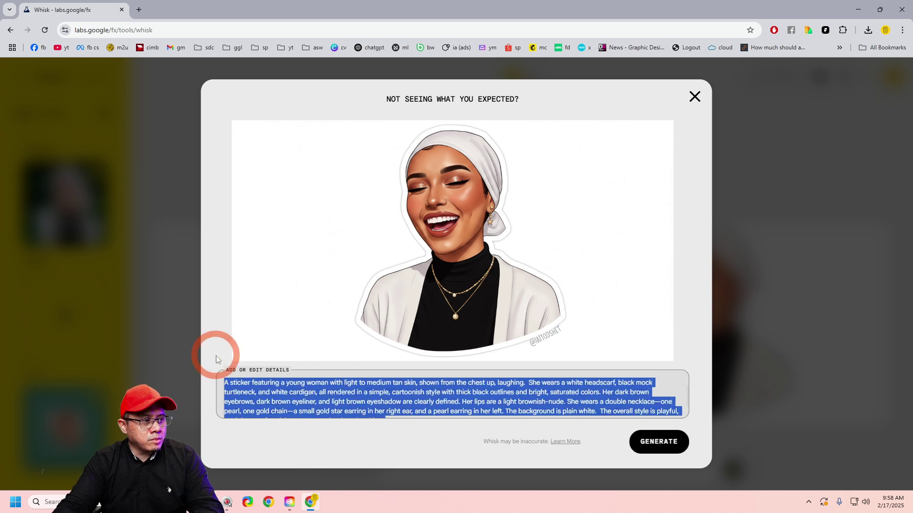